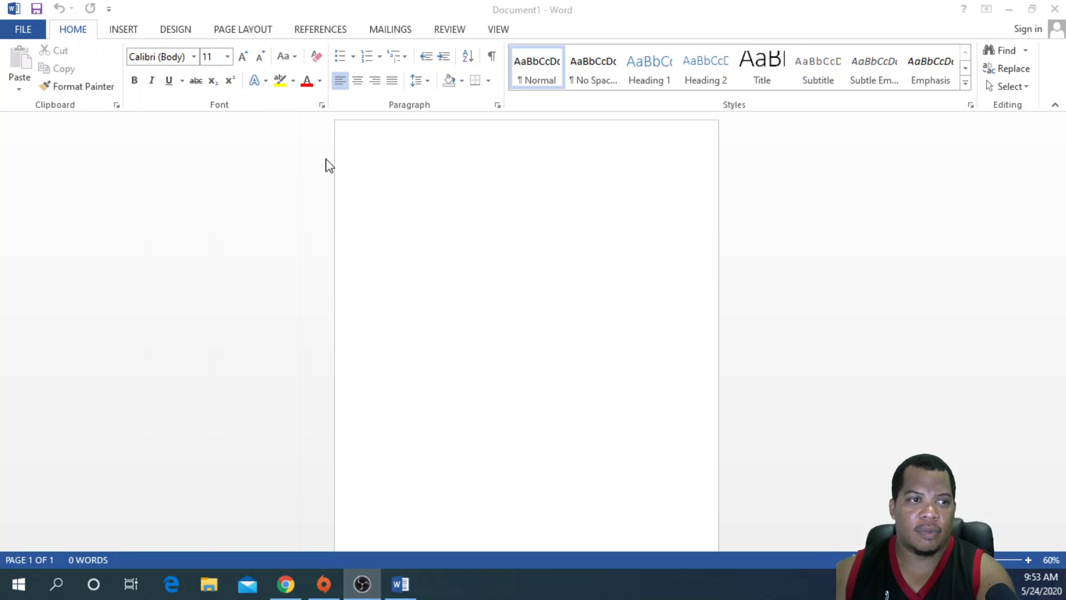
# Step: Change the blank document's page orientation to landscape
pyautogui.click(234, 38)
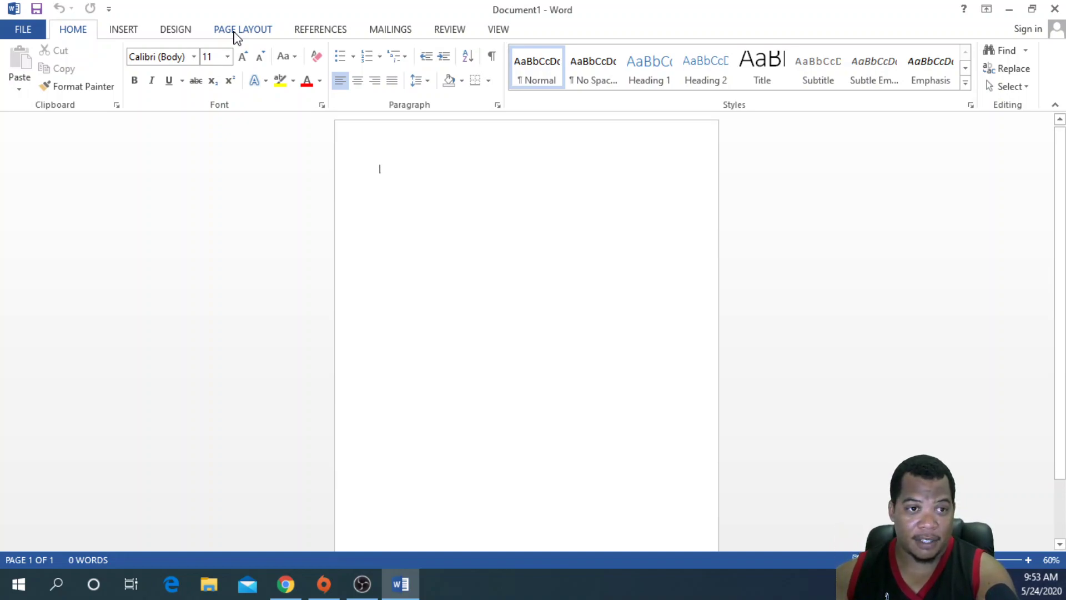
pyautogui.click(238, 33)
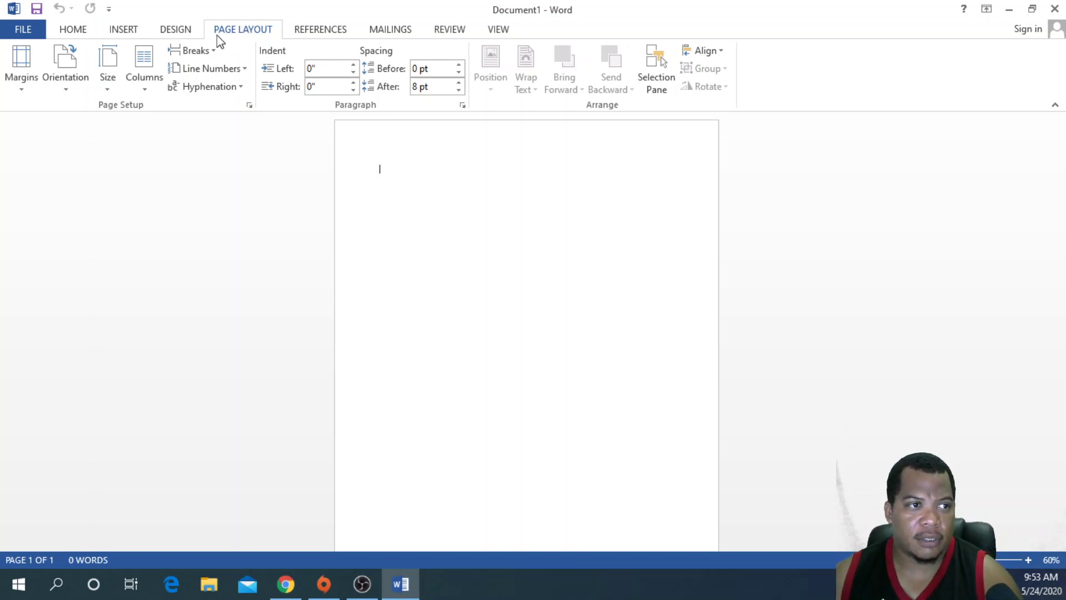
pyautogui.click(74, 95)
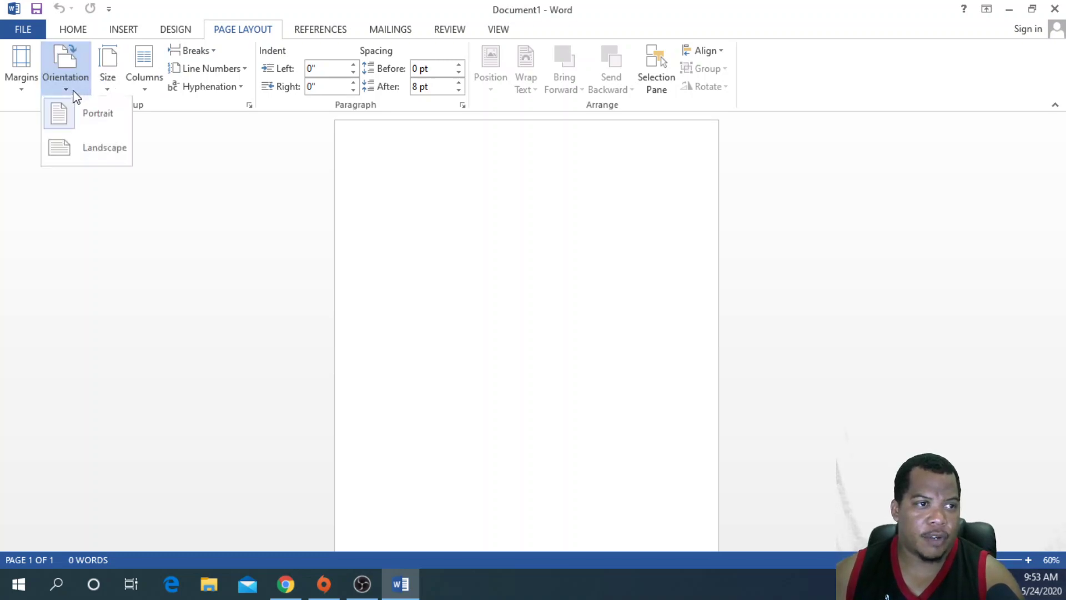
pyautogui.click(84, 152)
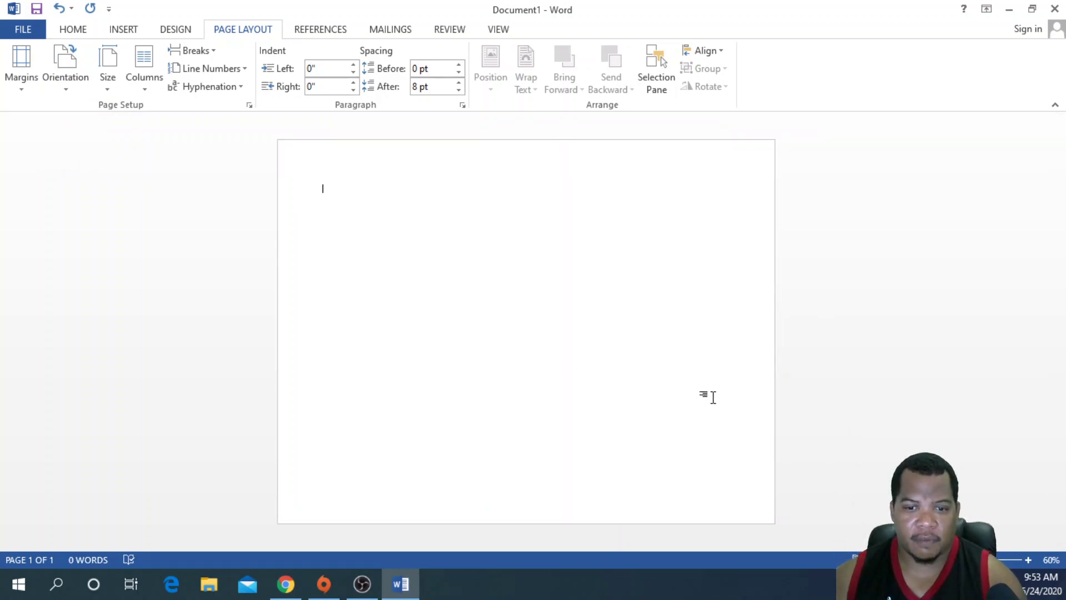
# Step: Set the page margins to the Narrow preset with 0.5" on every side
pyautogui.click(1028, 558)
pyautogui.click(1029, 558)
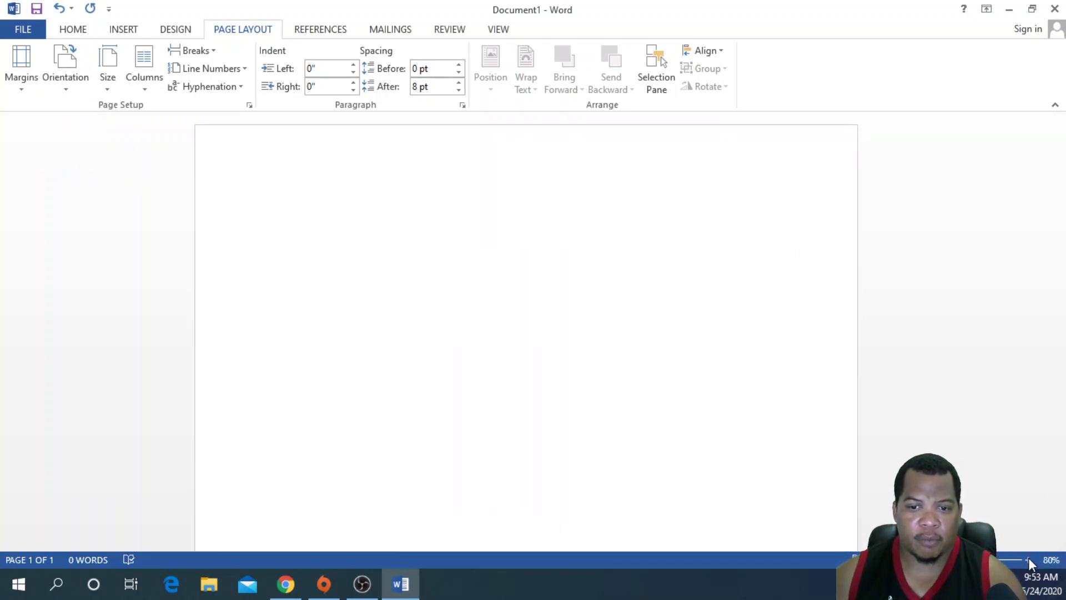
pyautogui.click(1028, 559)
pyautogui.click(1028, 559)
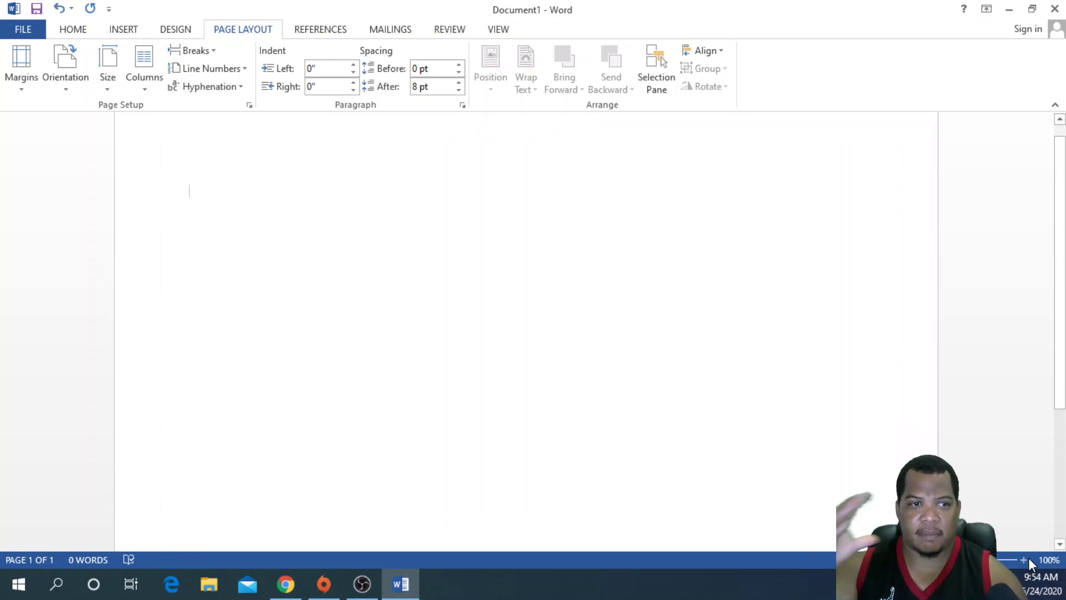
pyautogui.click(1006, 560)
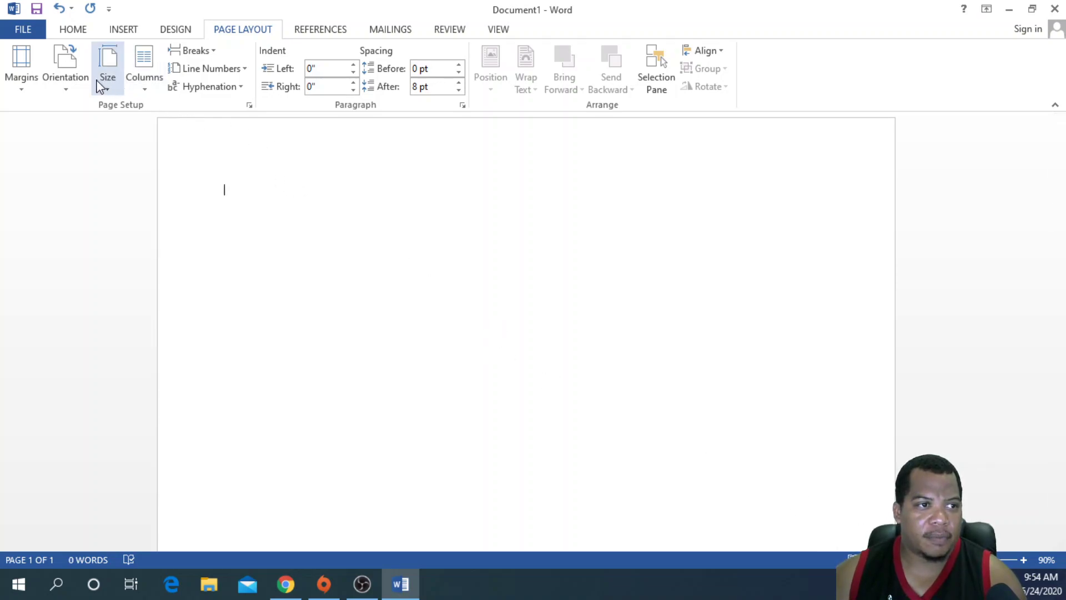
pyautogui.click(21, 70)
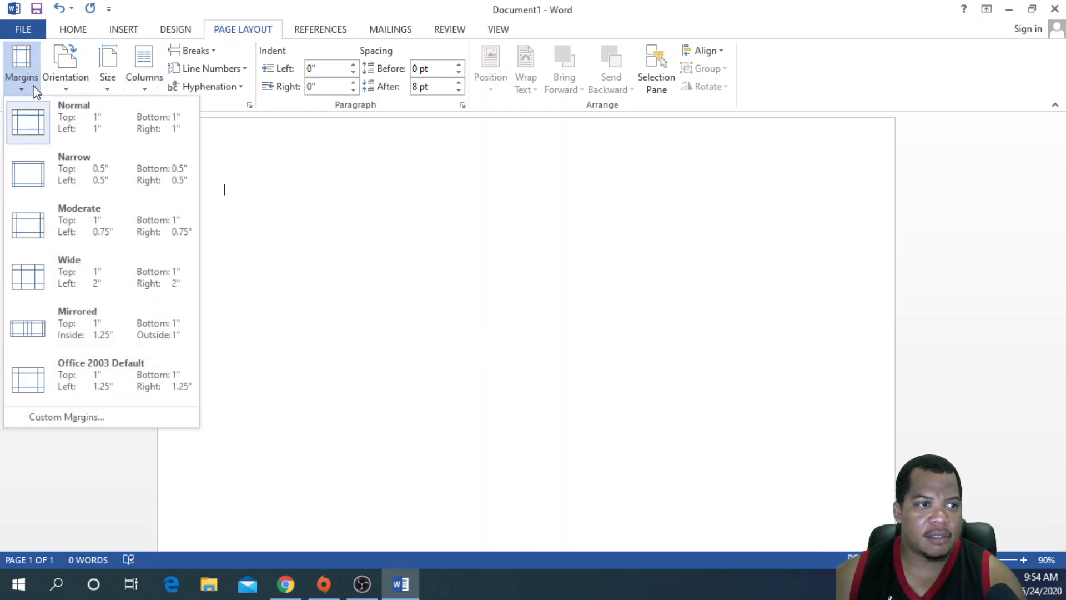
pyautogui.click(83, 177)
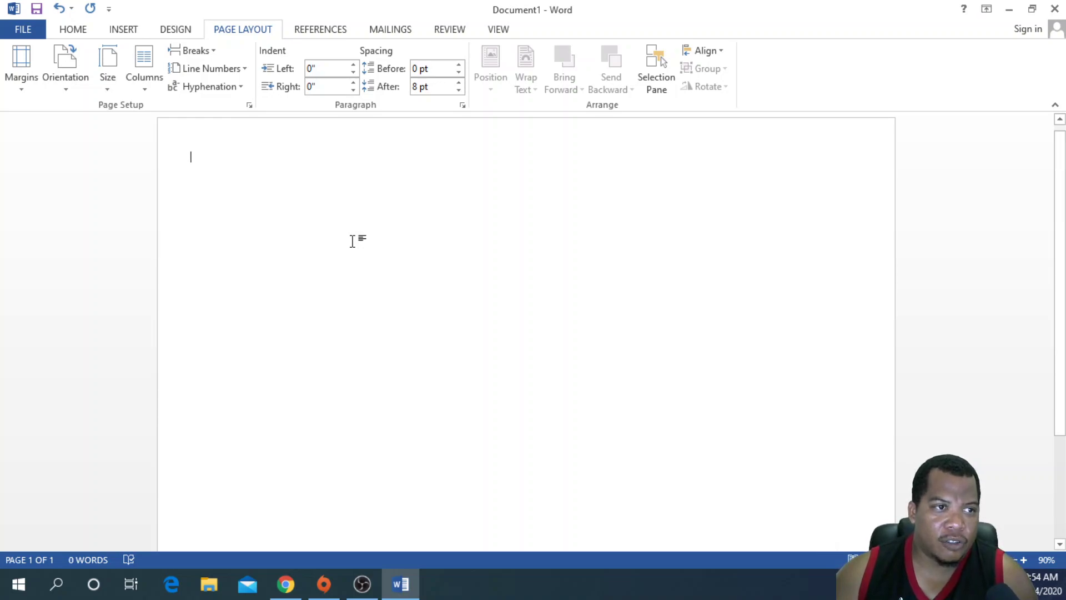
# Step: Browse the SmartArt graphic categories and insert the Pyramid List graphic from the Pyramid category
pyautogui.click(122, 31)
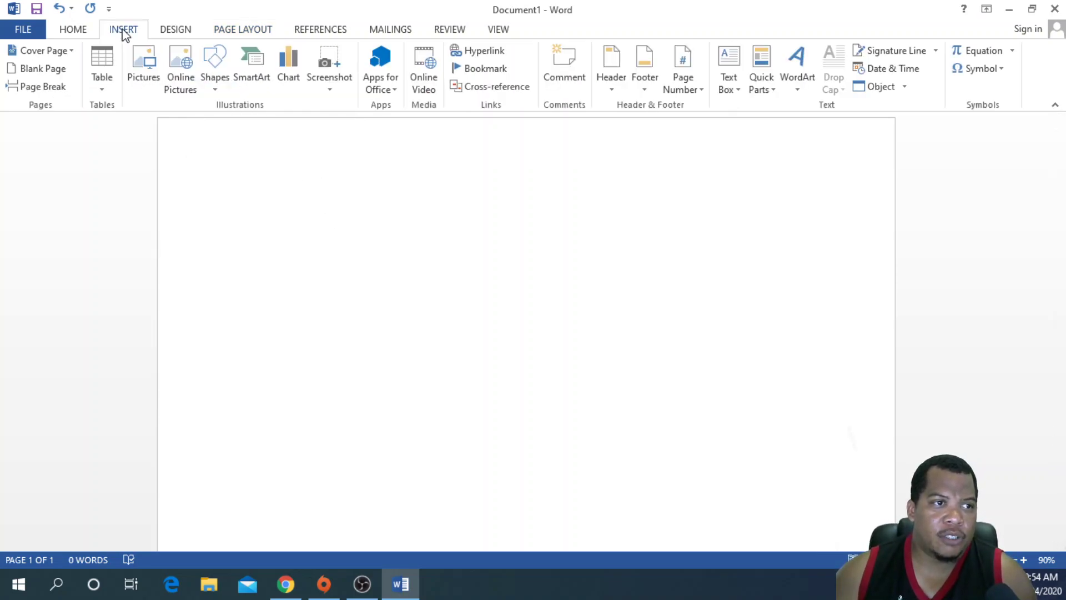
pyautogui.click(245, 79)
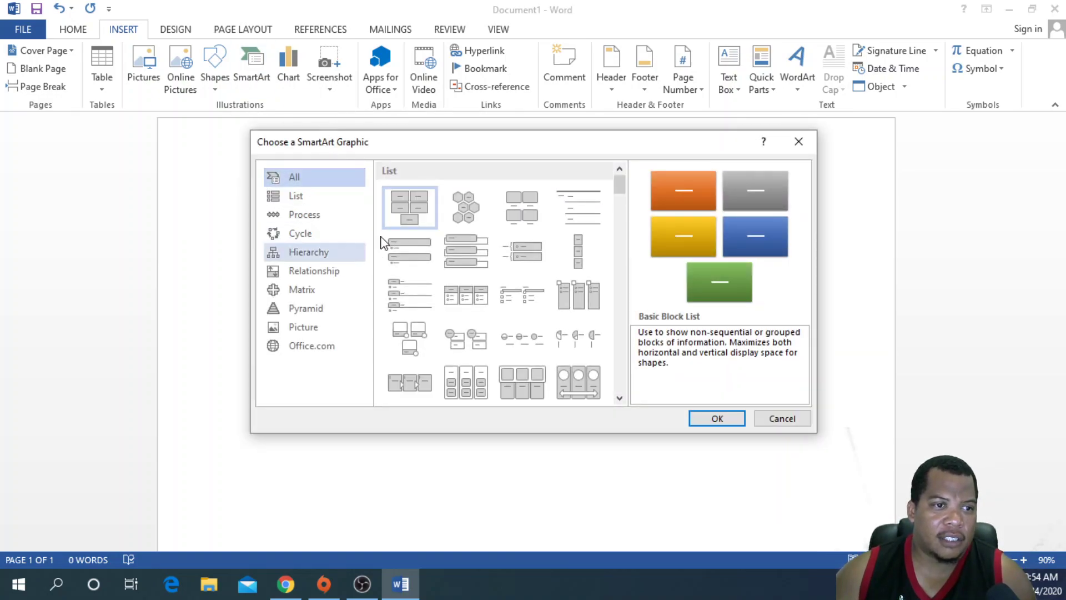
pyautogui.click(310, 195)
pyautogui.click(310, 217)
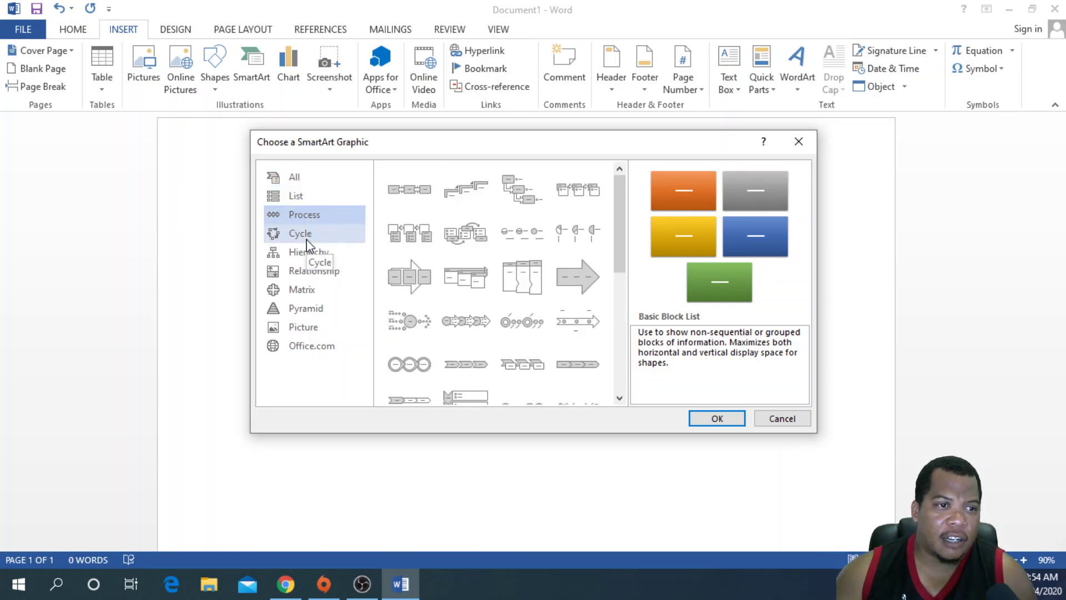
pyautogui.click(306, 233)
pyautogui.click(308, 254)
pyautogui.click(311, 272)
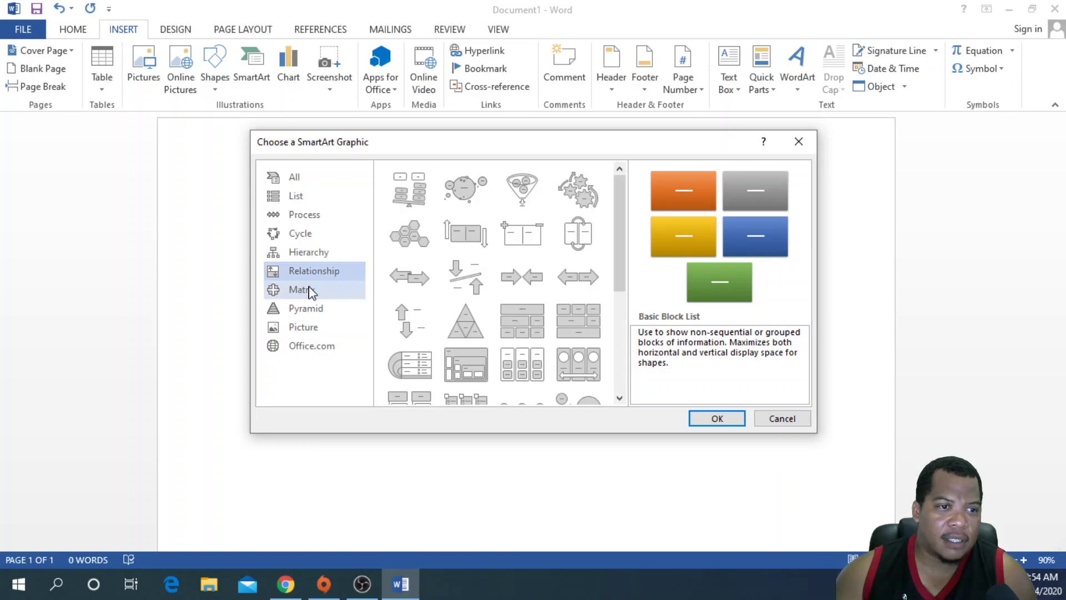
pyautogui.click(312, 308)
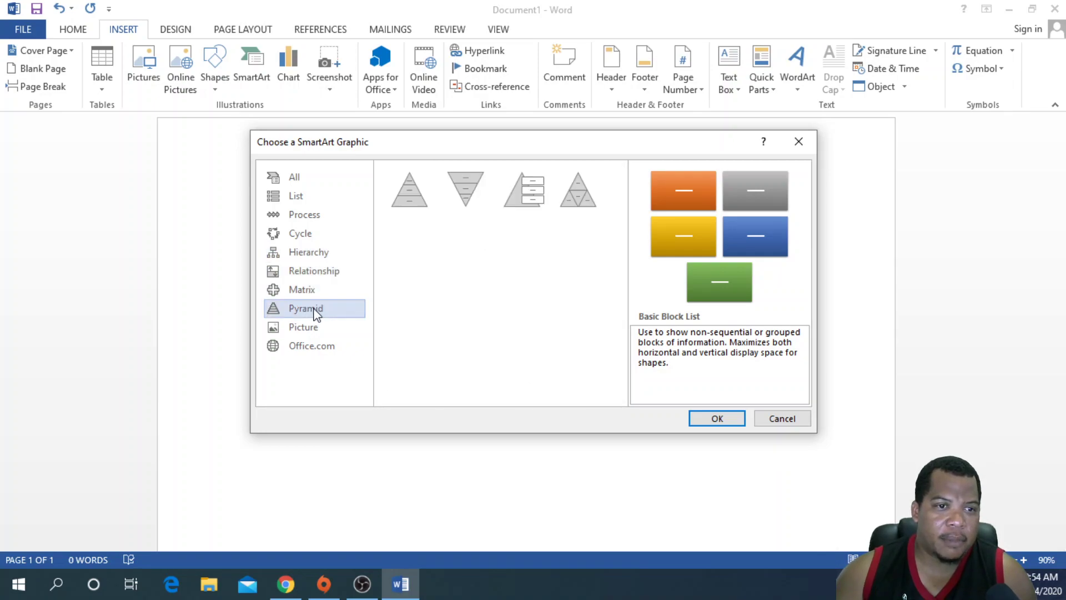
pyautogui.click(531, 201)
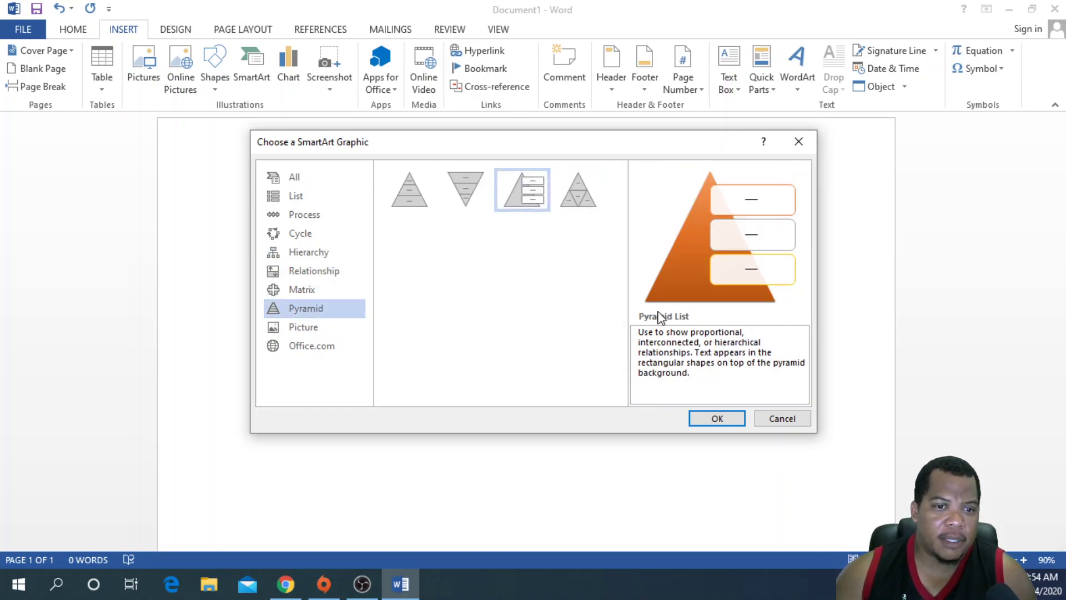
pyautogui.click(716, 418)
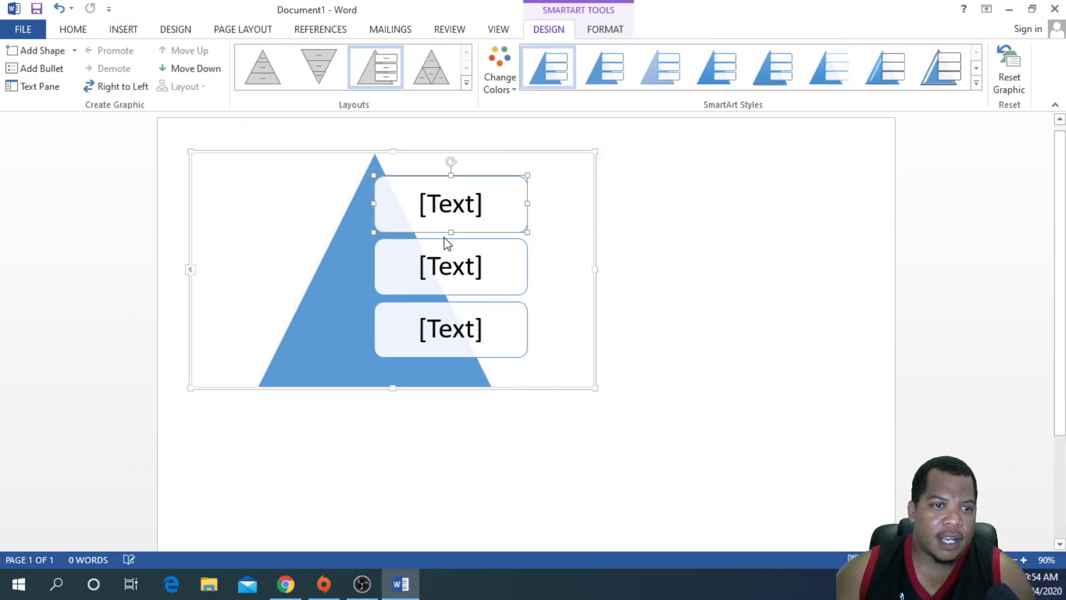
# Step: Fill the pyramid's three text boxes from top to bottom with "rewr", "er" and "wer"
pyautogui.click(431, 211)
pyautogui.write('rewr')
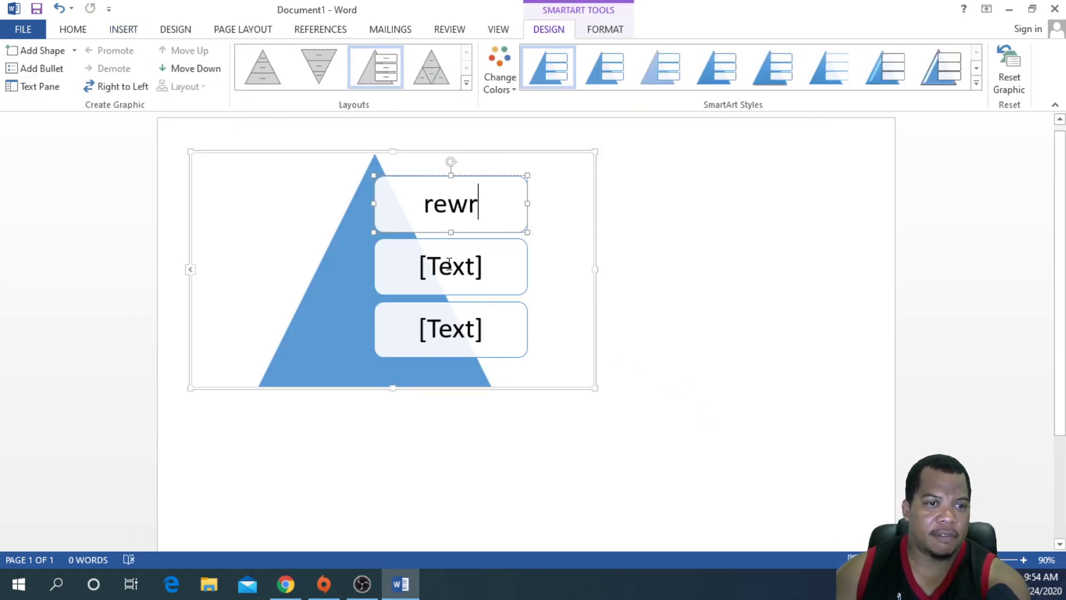
pyautogui.click(449, 262)
pyautogui.write('er')
pyautogui.click(465, 332)
pyautogui.write('wer')
pyautogui.click(565, 331)
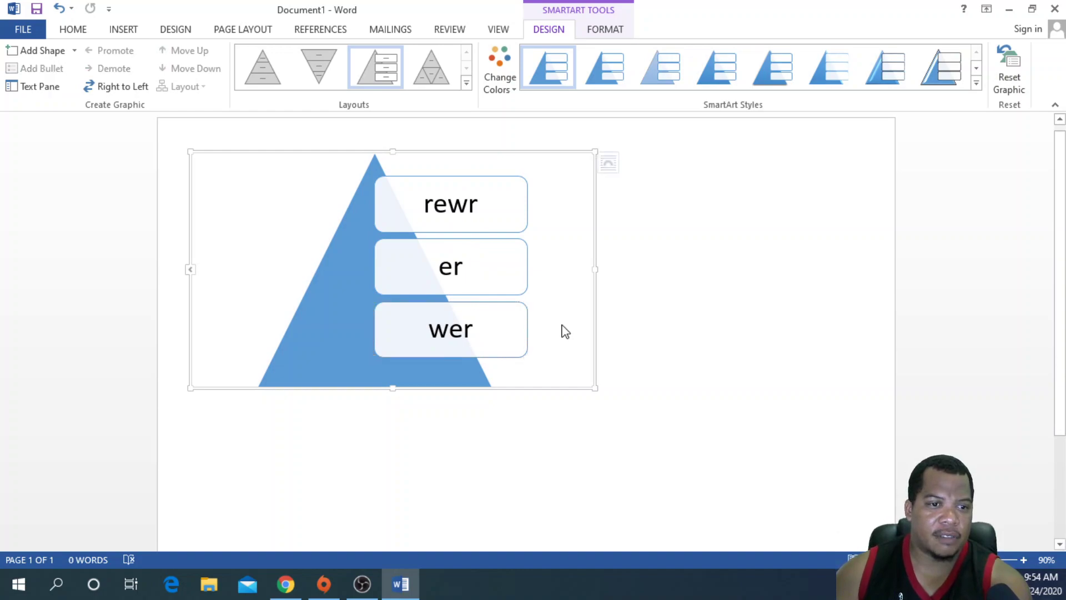
# Step: Rotate the pyramid's "rewr" text box clockwise to a steep slant
pyautogui.click(484, 219)
pyautogui.moveTo(451, 161); pyautogui.dragTo(488, 222)
pyautogui.click(505, 317)
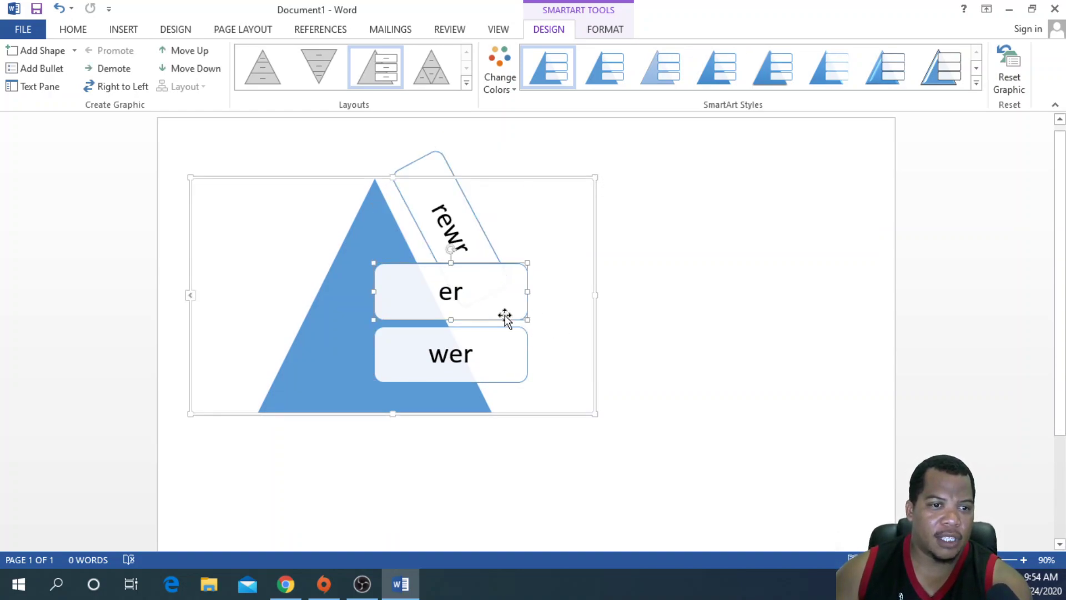
# Step: Duplicate the pyramid's "er" text box by pasting five copies of it into the graphic
pyautogui.click(513, 353)
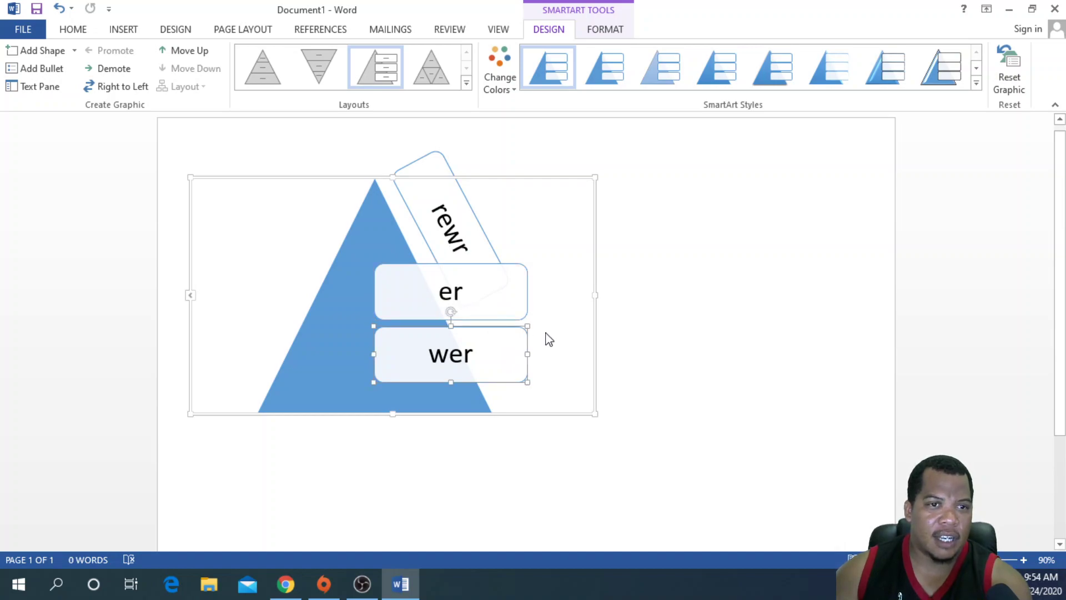
pyautogui.click(499, 305)
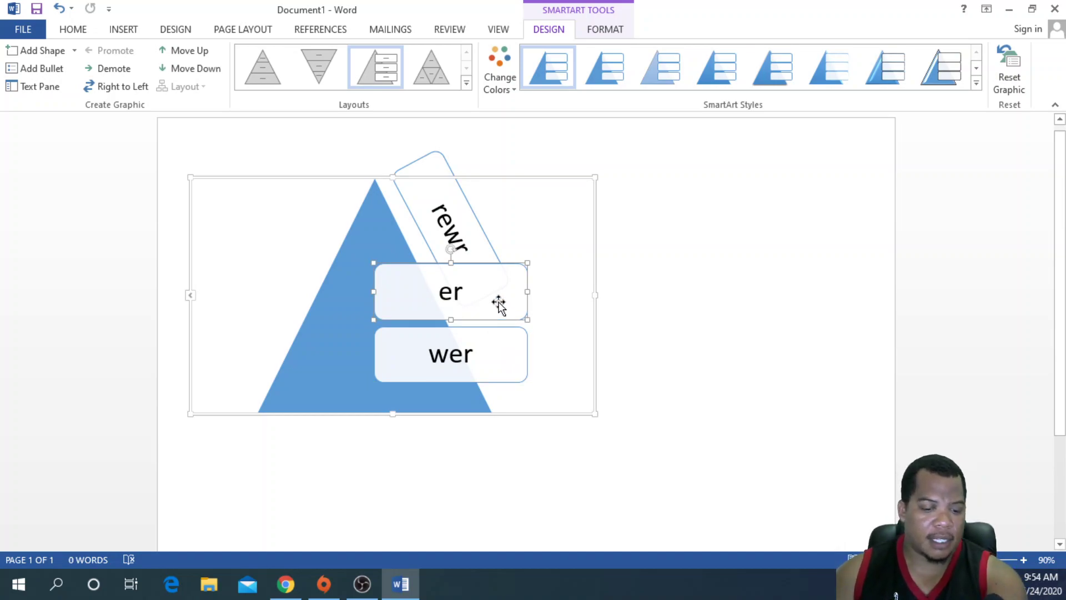
pyautogui.hotkey('ctrl', 'v')
pyautogui.hotkey('ctrl', 'v')
pyautogui.hotkey('ctrl', 'v')
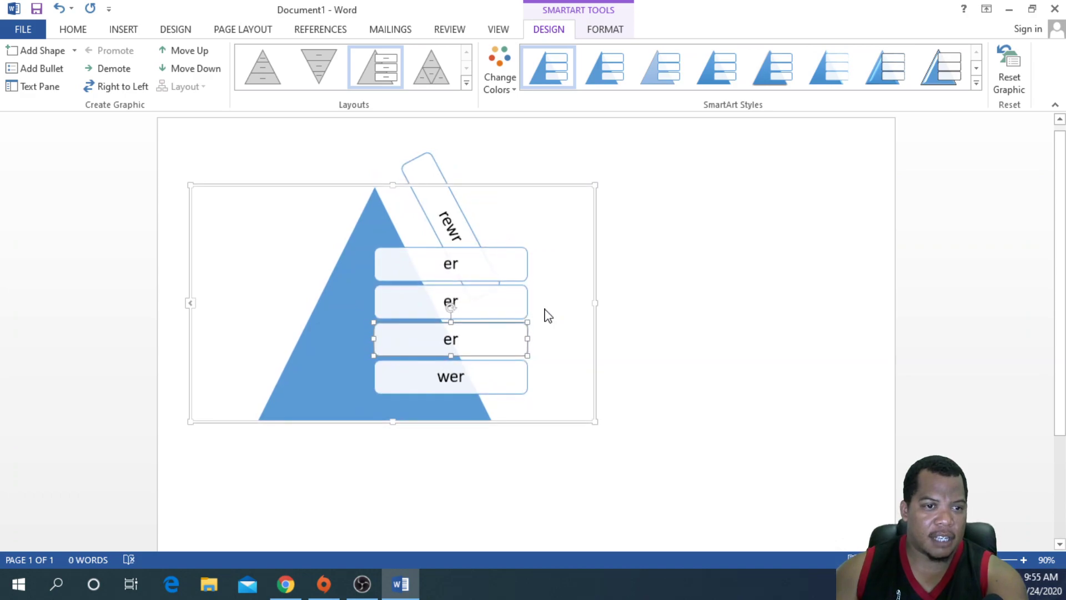
pyautogui.hotkey('ctrl', 'v')
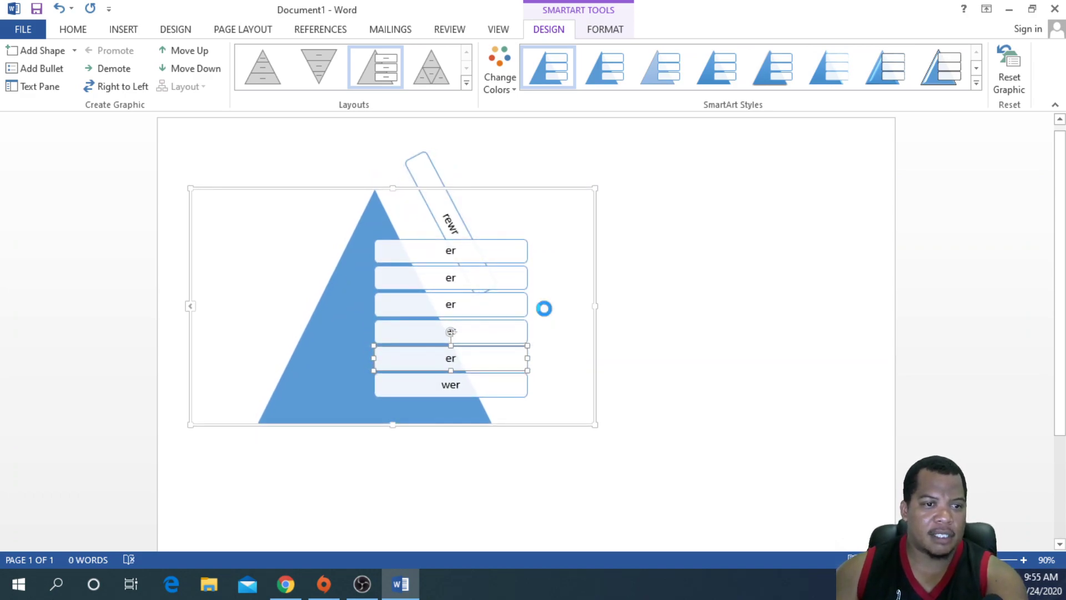
pyautogui.hotkey('ctrl', 'v')
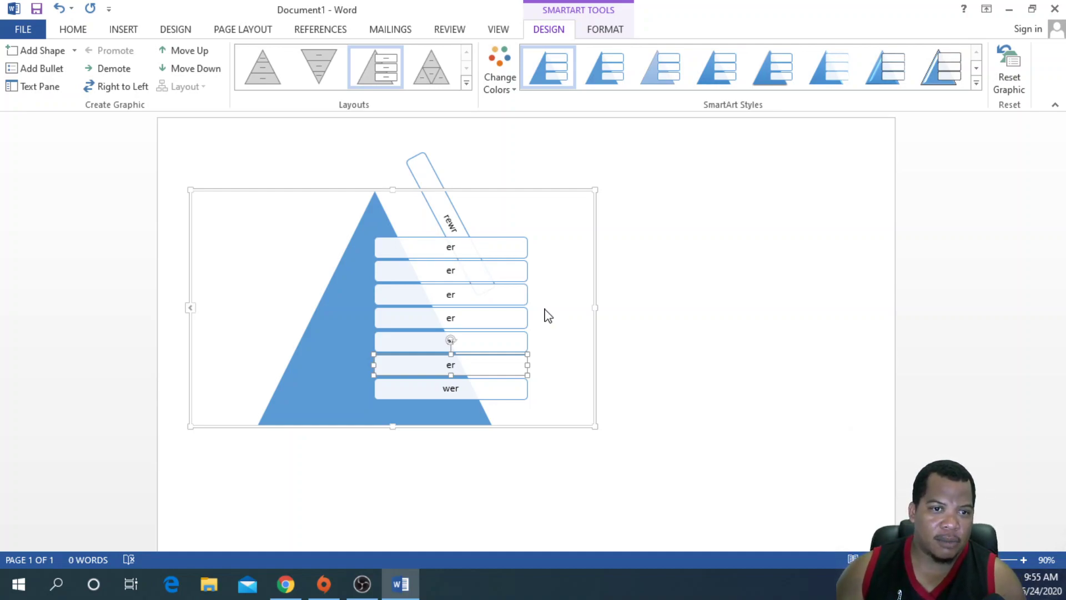
# Step: Undo all edits to the pyramid SmartArt graphic and its insertion, back to the blank page
pyautogui.click(643, 269)
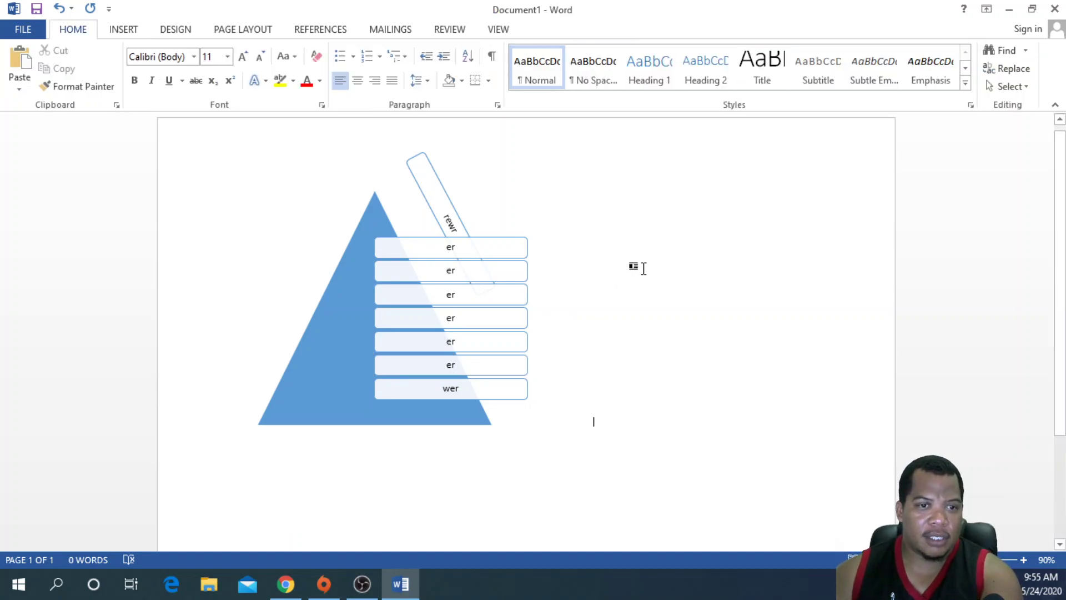
pyautogui.hotkey('ctrl', 'z')
pyautogui.hotkey('ctrl', 'z')
pyautogui.hotkey('ctrl', 'z')
pyautogui.hotkey('ctrl', 'z')
pyautogui.hotkey('ctrl', 'z')
pyautogui.hotkey('ctrl', 'z')
pyautogui.hotkey('ctrl', 'z')
pyautogui.hotkey('ctrl', 'z')
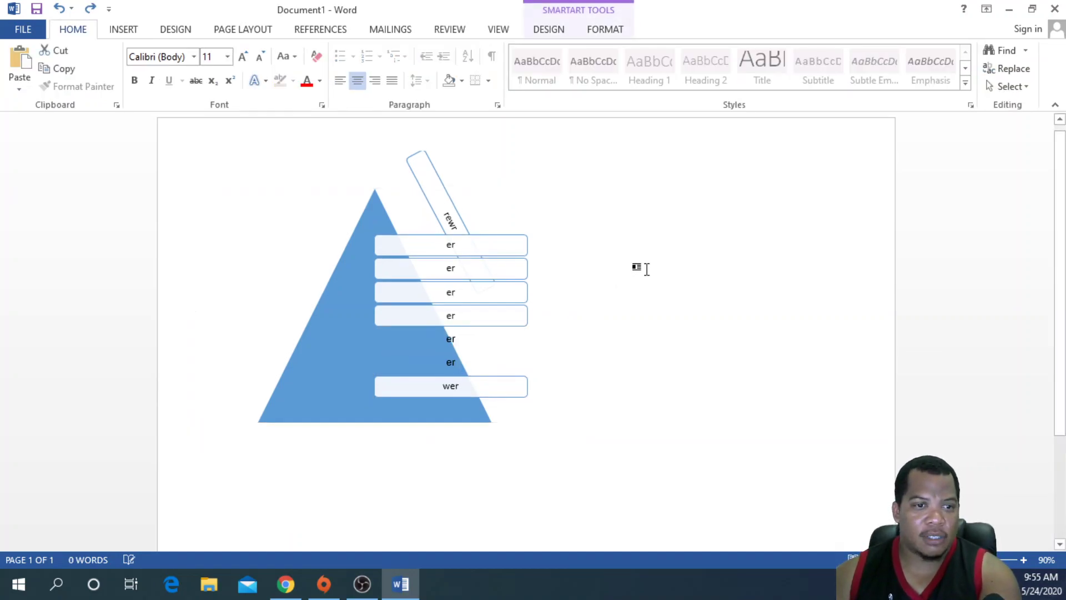
pyautogui.hotkey('ctrl', 'z')
pyautogui.hotkey('ctrl', 'z')
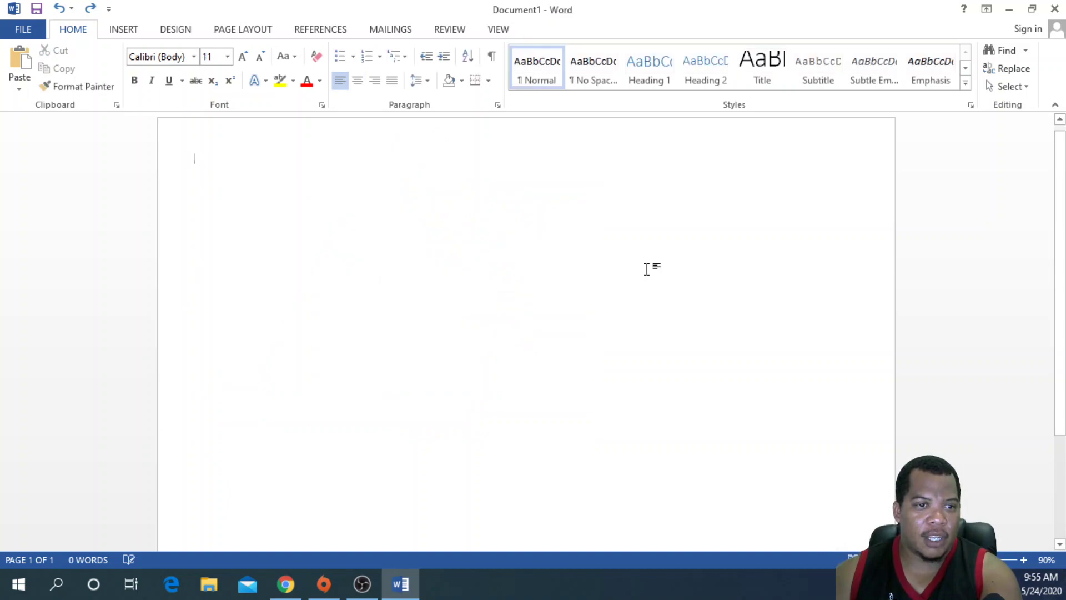
# Step: Draw an isosceles triangle shape about 4.88" high and 6.83" wide and place it near the middle of the page
pyautogui.click(118, 32)
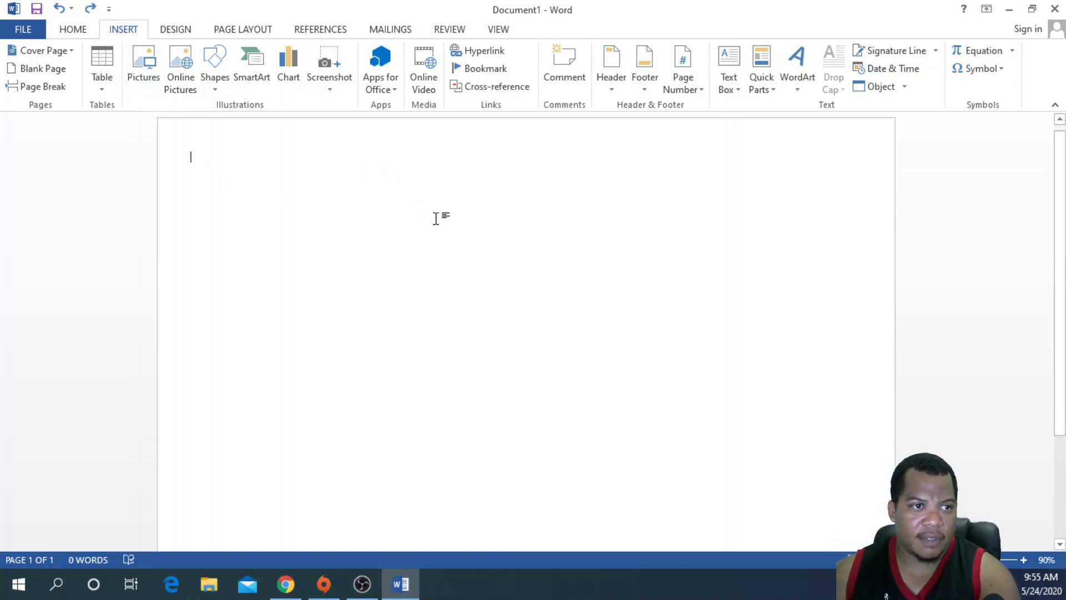
pyautogui.click(218, 88)
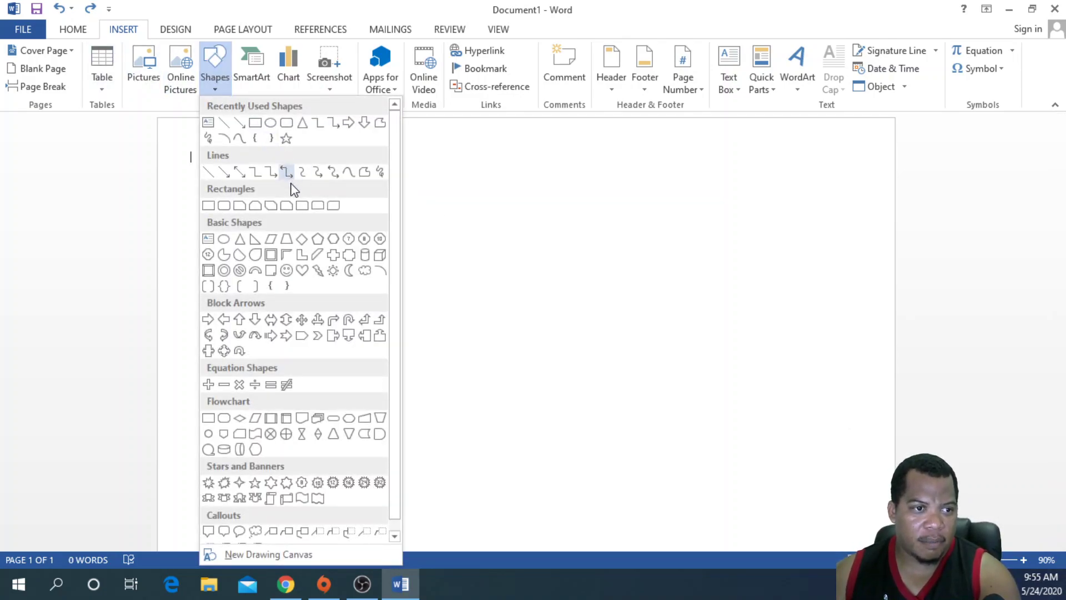
pyautogui.click(302, 123)
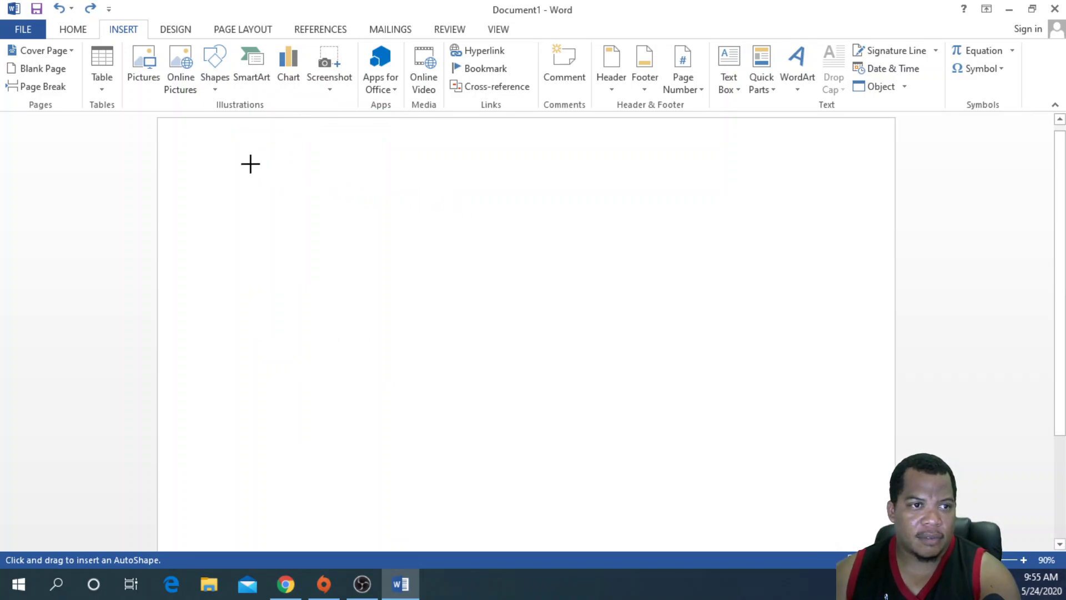
pyautogui.moveTo(405, 190)
pyautogui.mouseDown()
pyautogui.moveTo(668, 402)
pyautogui.moveTo(859, 512)
pyautogui.mouseUp()
pyautogui.moveTo(688, 347)
pyautogui.mouseDown()
pyautogui.moveTo(595, 295)
pyautogui.moveTo(555, 299)
pyautogui.mouseUp()
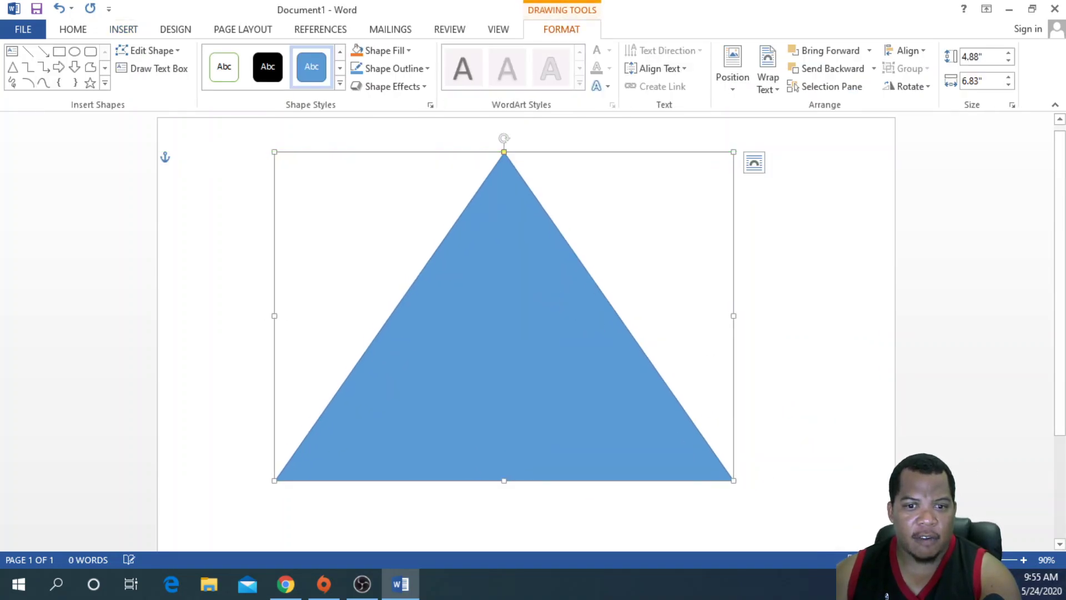
# Step: Examine the pyramid of interventions reference image in the Chrome window, and return to the triangle in the Word document
pyautogui.press('super+d')
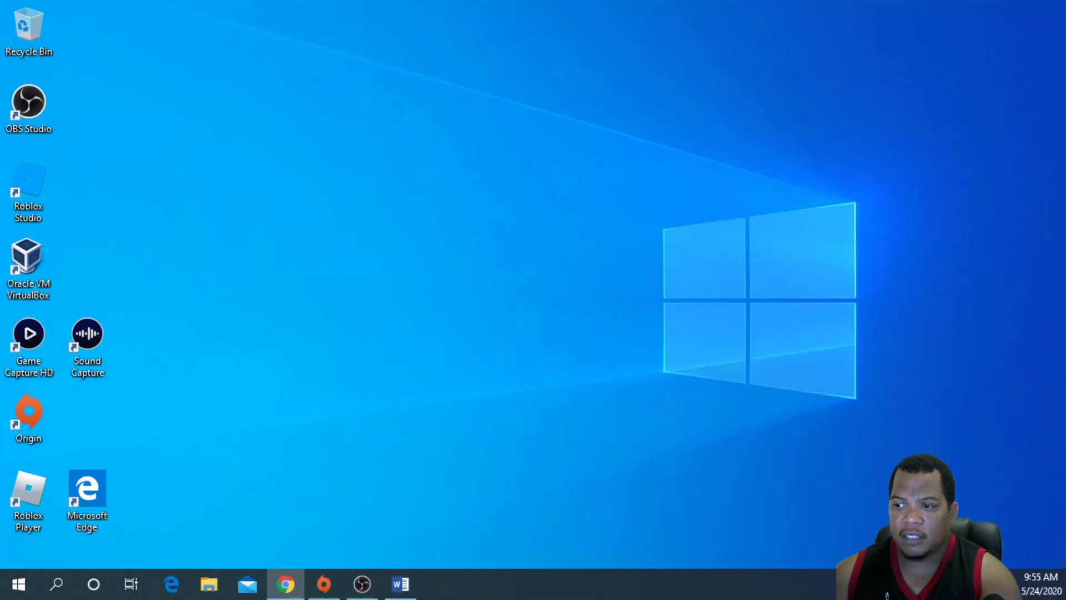
pyautogui.moveTo(1065, 34); pyautogui.dragTo(555, 22)
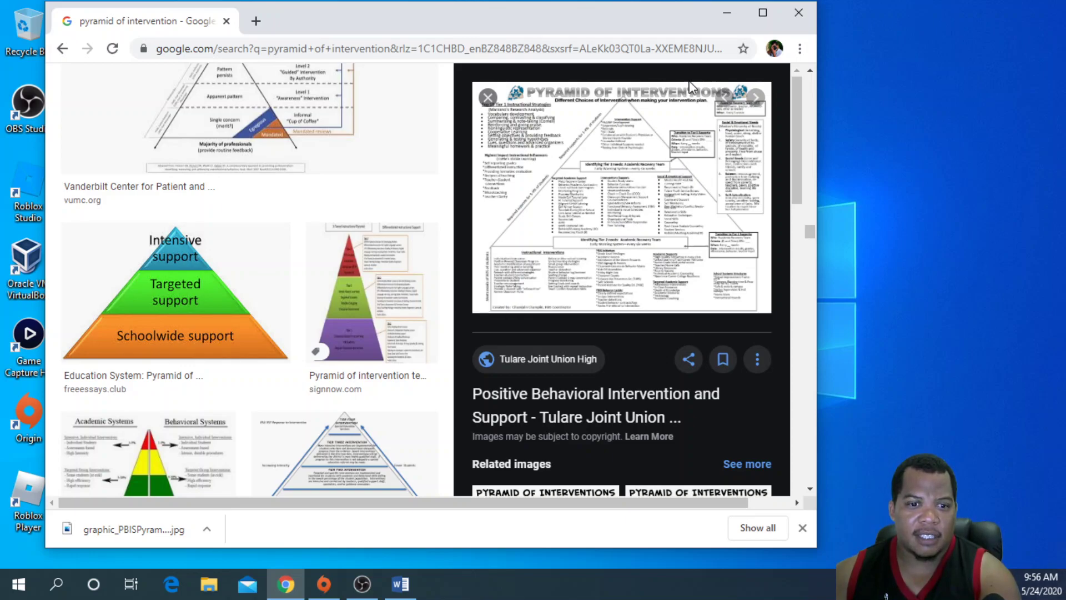
pyautogui.moveTo(611, 8); pyautogui.dragTo(1065, 8)
pyautogui.click(402, 583)
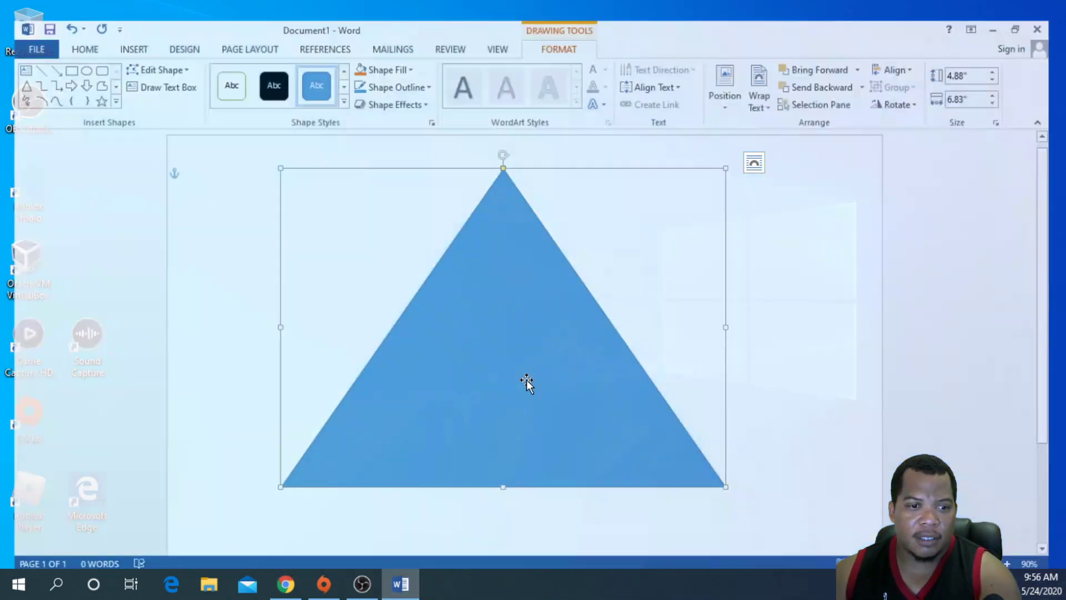
pyautogui.moveTo(1059, 197); pyautogui.dragTo(1060, 289)
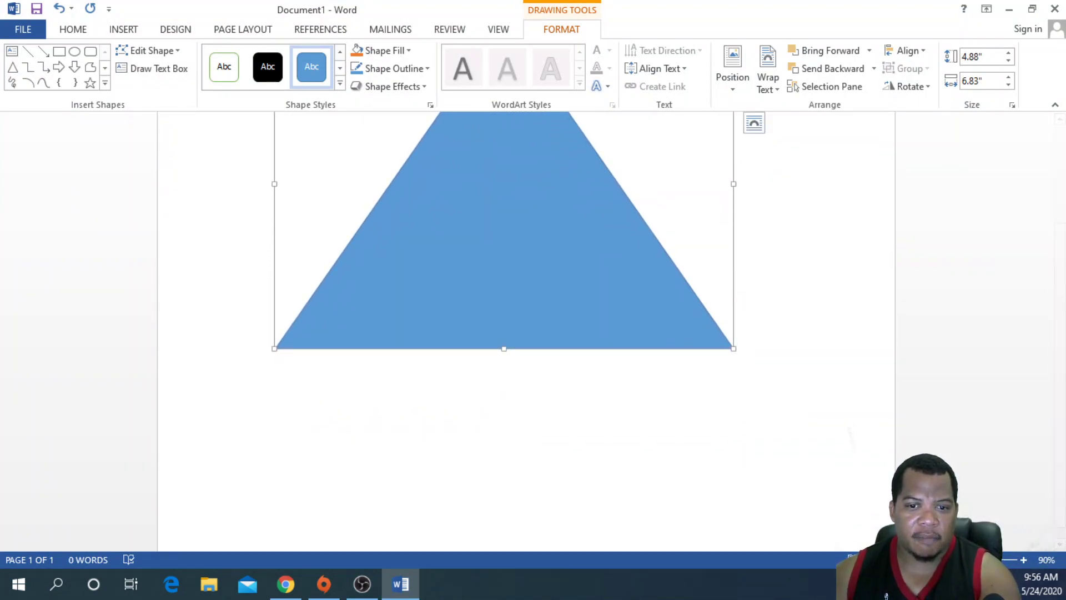
# Step: Enlarge the triangle from its lower corner to about 5.36" high and 7.3" wide
pyautogui.scroll(-1, 1064, 289)
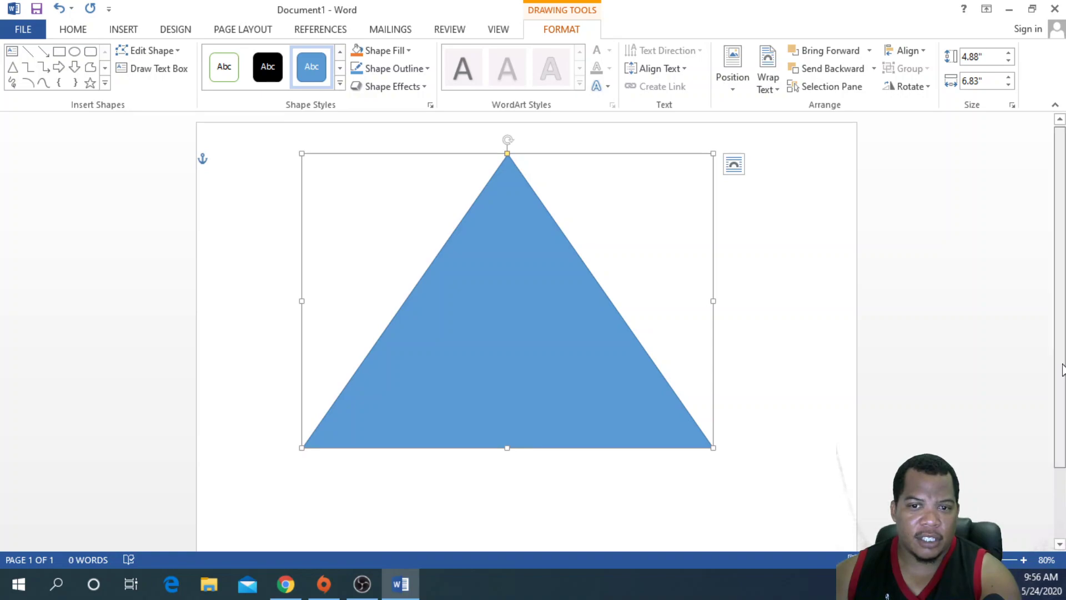
pyautogui.moveTo(1061, 377); pyautogui.dragTo(1063, 444)
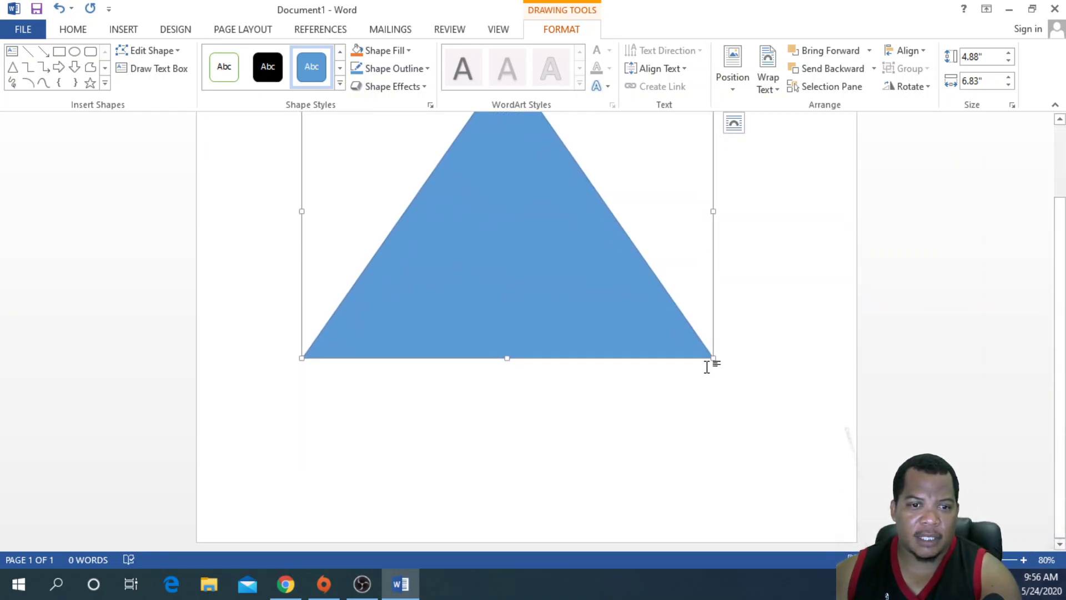
pyautogui.moveTo(711, 360); pyautogui.dragTo(741, 387)
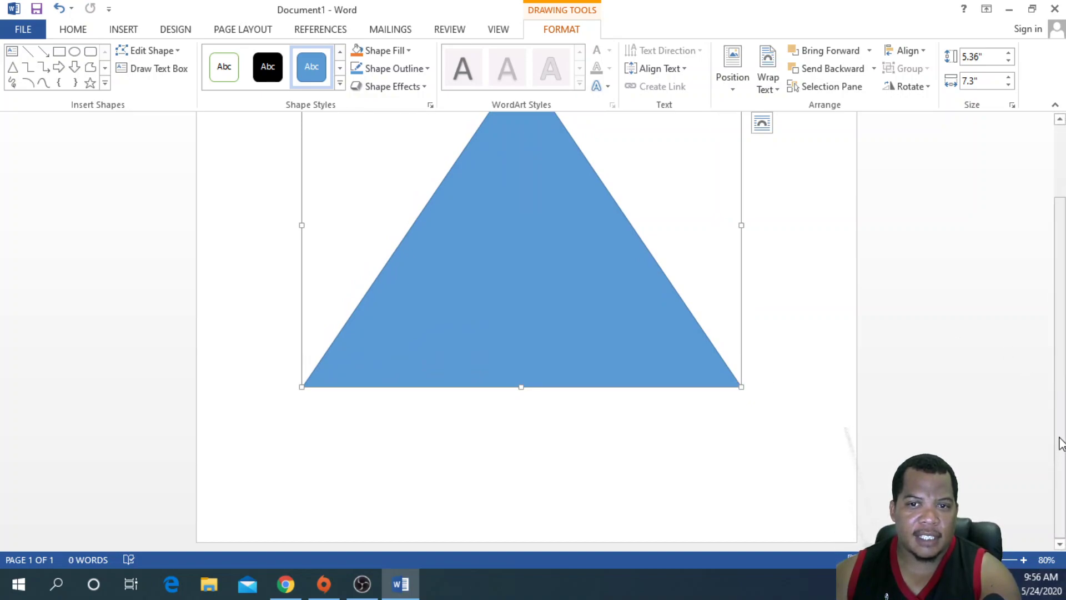
pyautogui.scroll(3, 1061, 444)
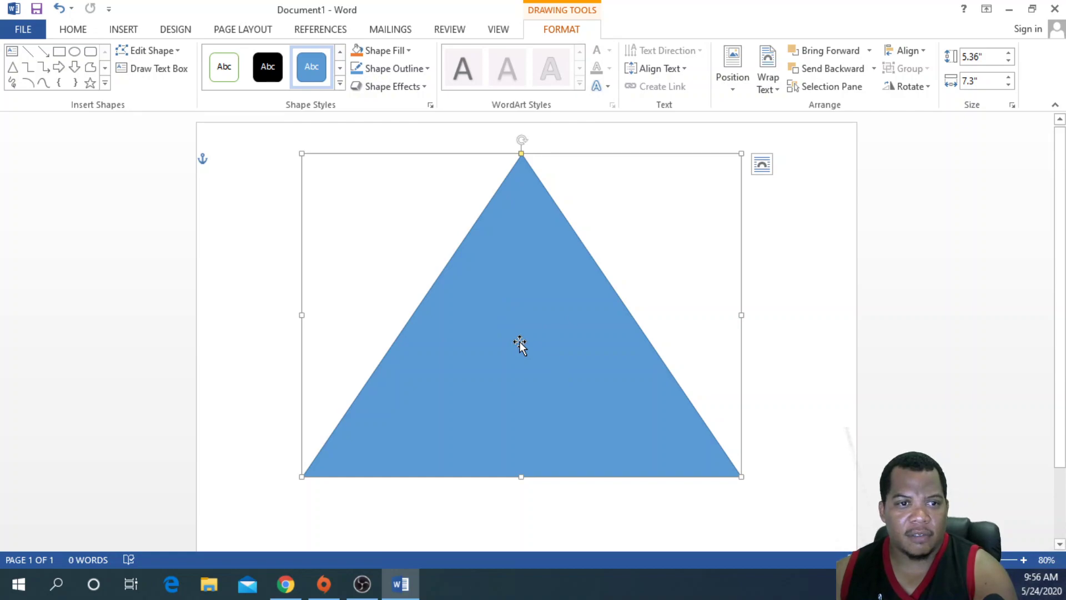
# Step: Apply the white-filled, black-outlined shape style to the triangle and move it slightly down the page to leave room for a title
pyautogui.click(222, 66)
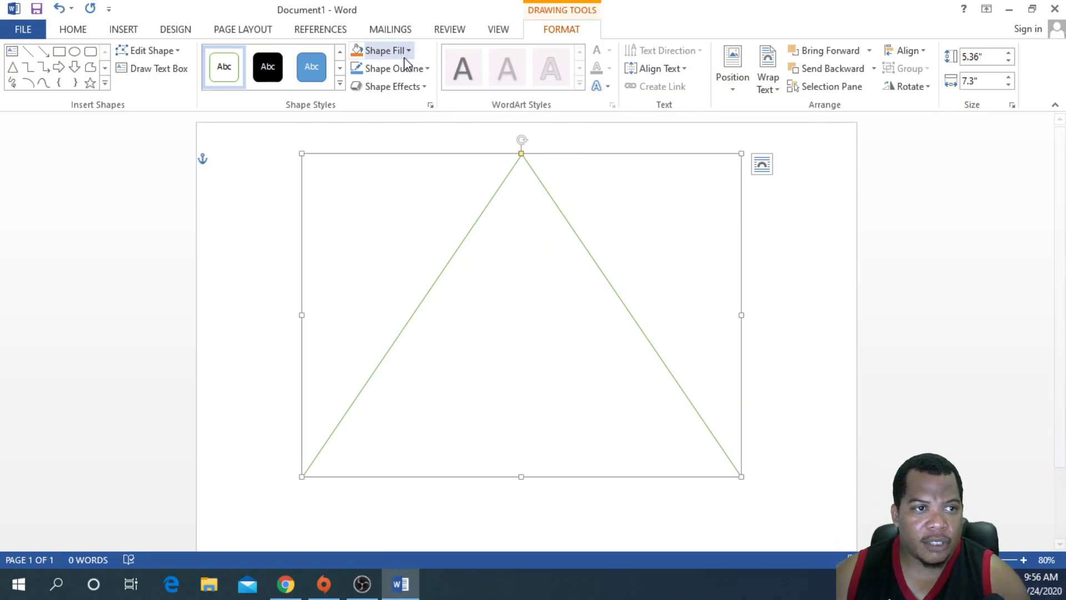
pyautogui.click(340, 51)
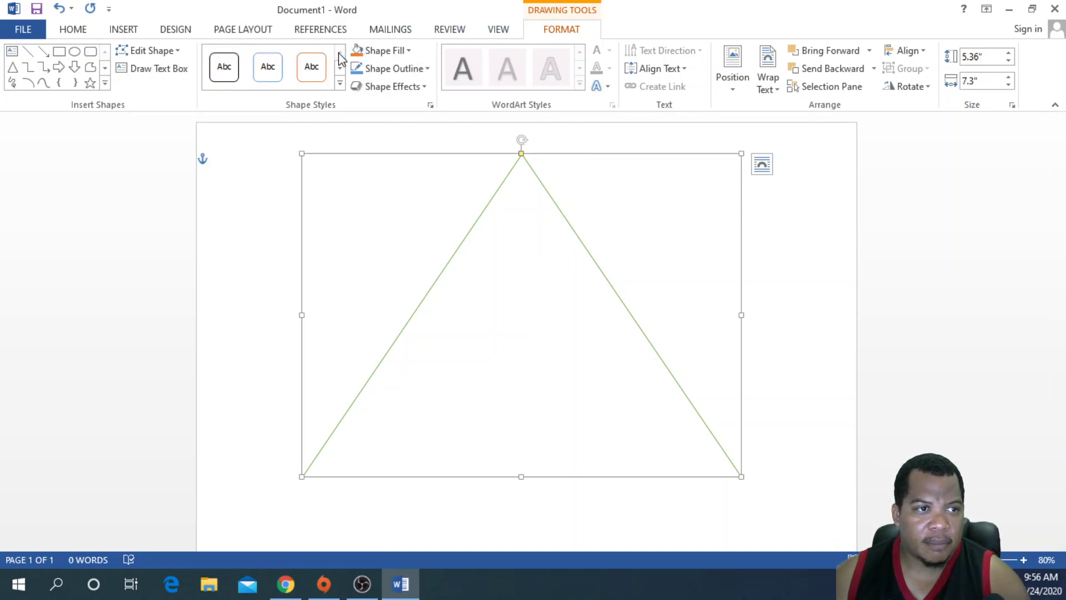
pyautogui.click(237, 81)
pyautogui.click(799, 224)
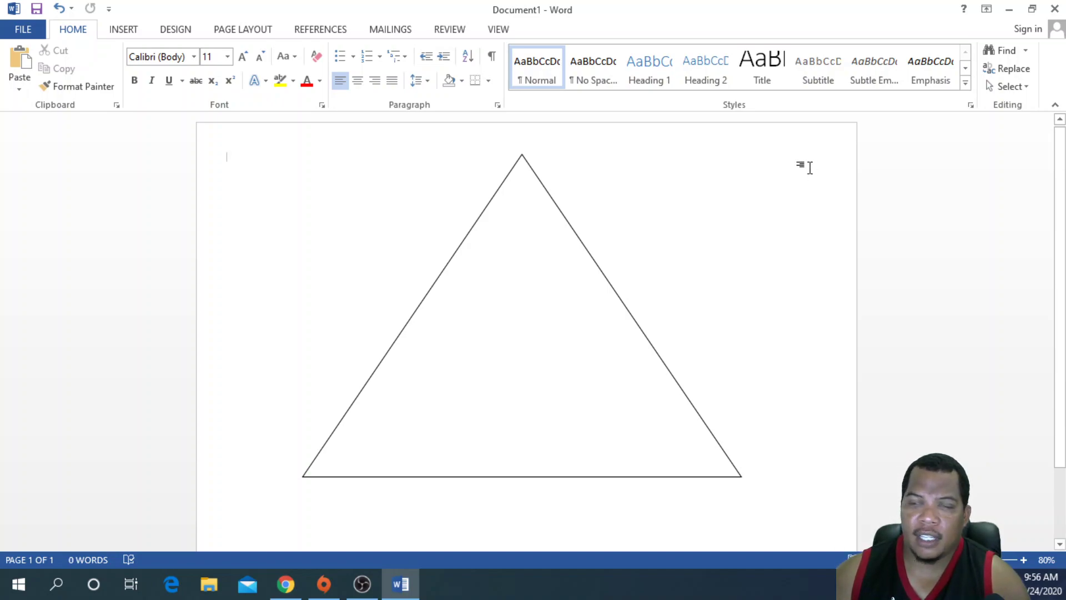
pyautogui.moveTo(519, 326); pyautogui.dragTo(514, 364)
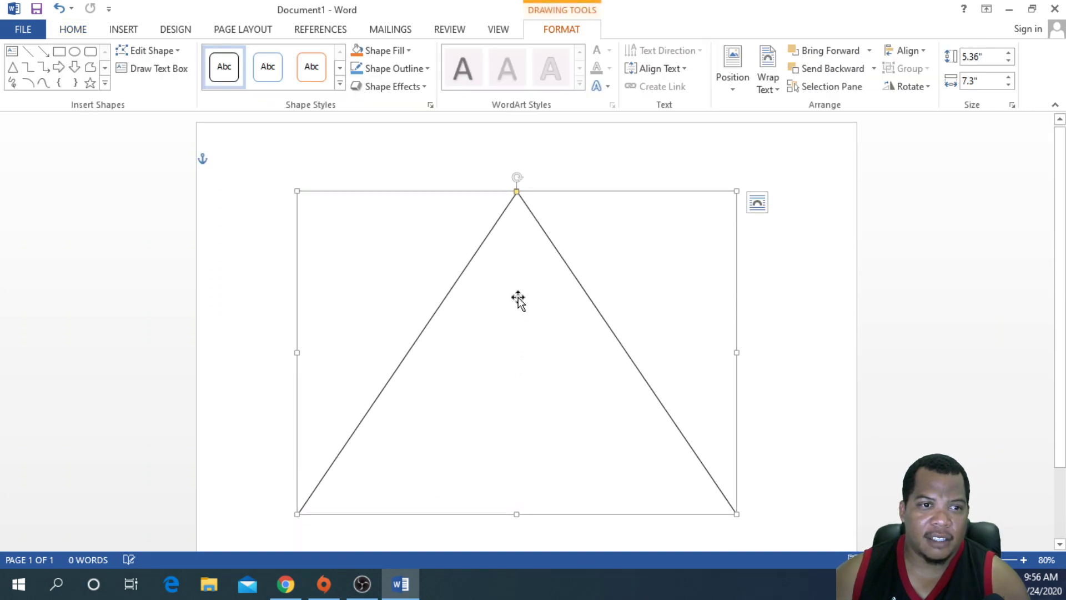
# Step: Enter the title "Pyramid of Intervention" on the first line of the page above the triangle
pyautogui.click(356, 188)
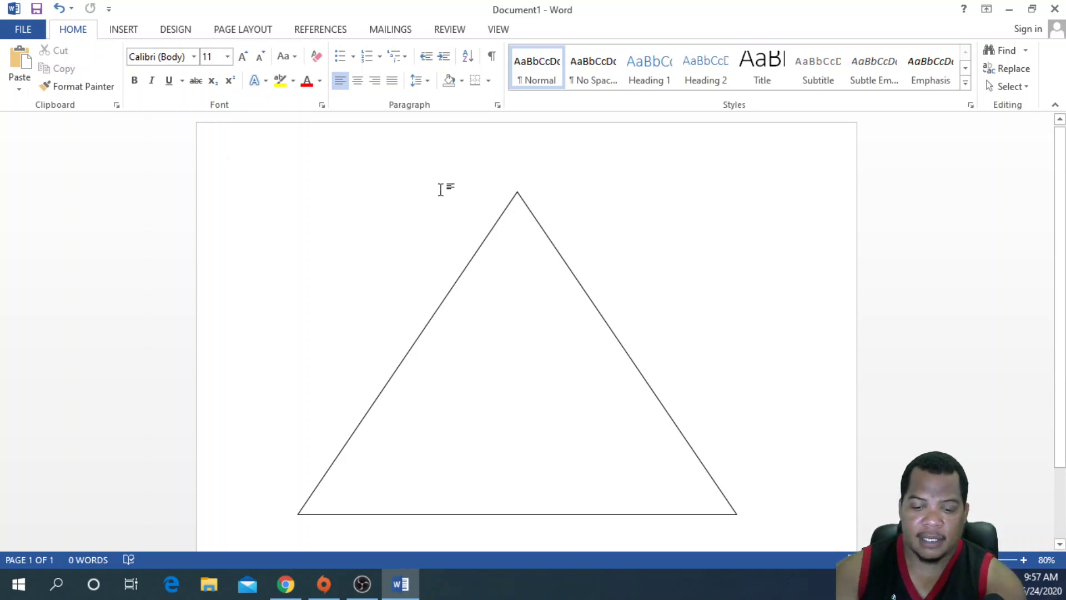
pyautogui.write('Pyr')
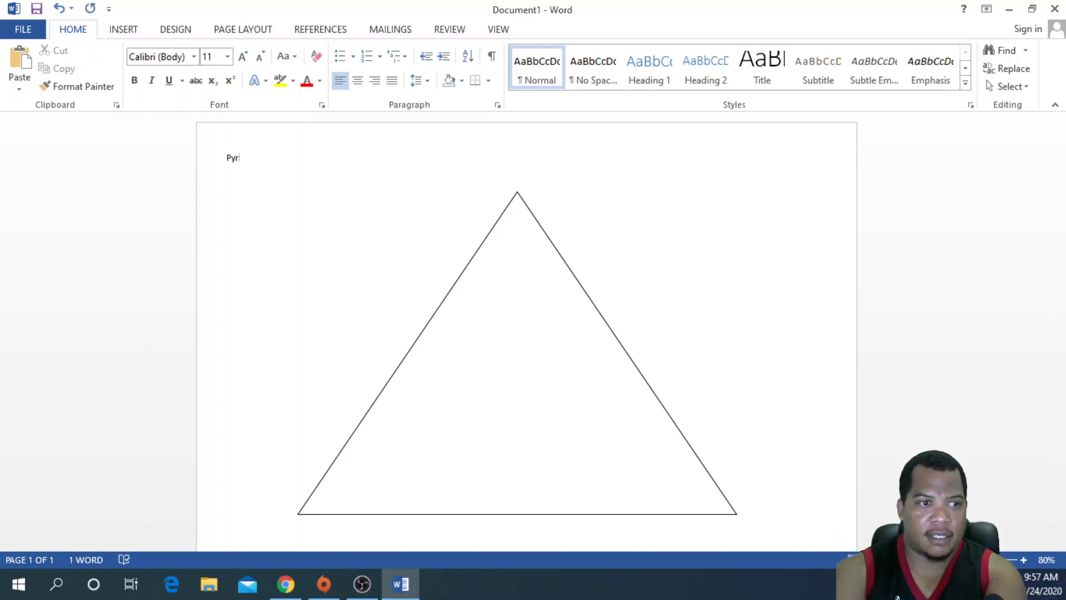
pyautogui.write('amid if Intervention')
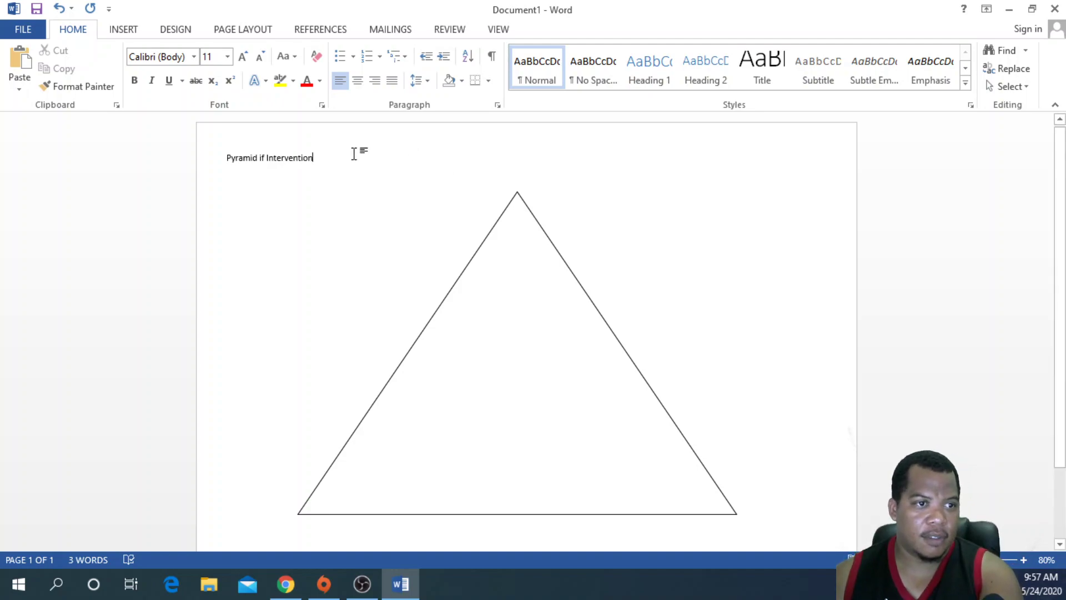
pyautogui.click(263, 159)
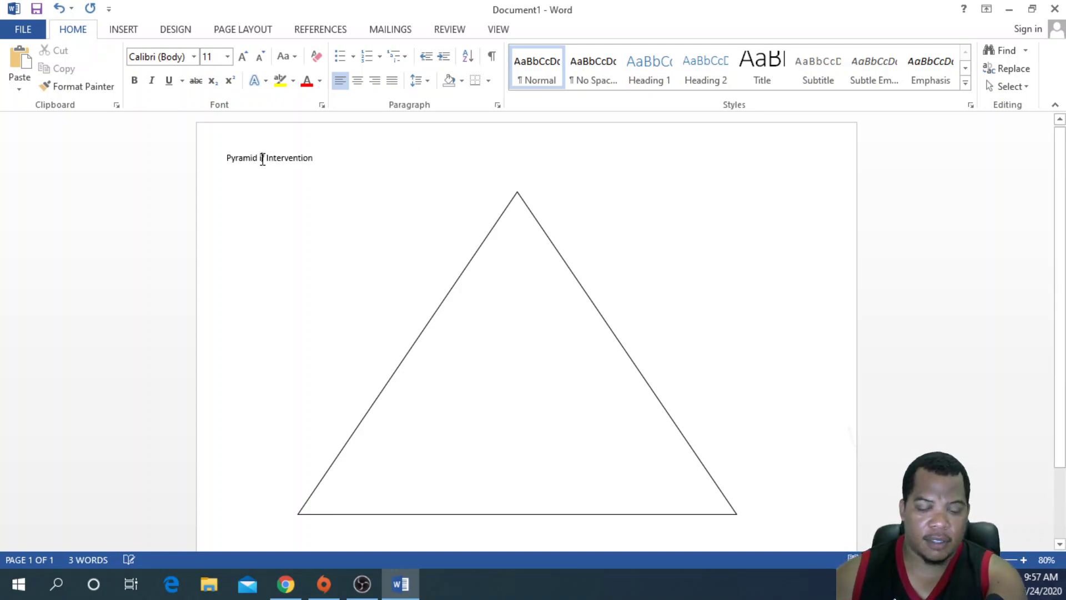
pyautogui.press('BackSpace')
pyautogui.write('o')
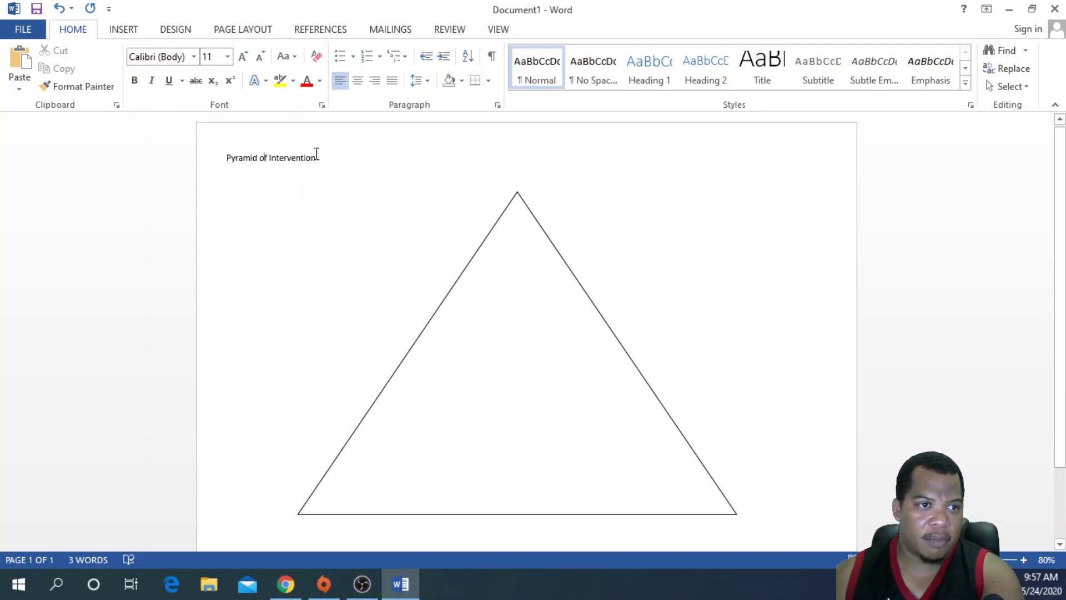
# Step: Set the title "Pyramid of Intervention" to font size 36 and center it on the page
pyautogui.tripleClick(309, 157)
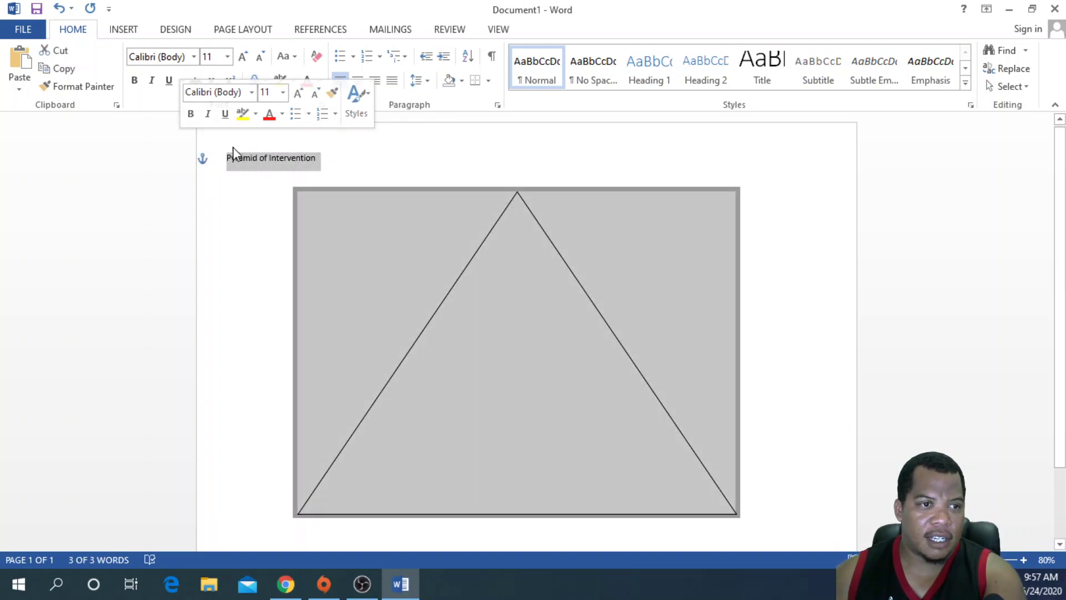
pyautogui.click(323, 158)
pyautogui.moveTo(317, 159)
pyautogui.mouseDown()
pyautogui.moveTo(200, 159)
pyautogui.moveTo(317, 160)
pyautogui.mouseUp()
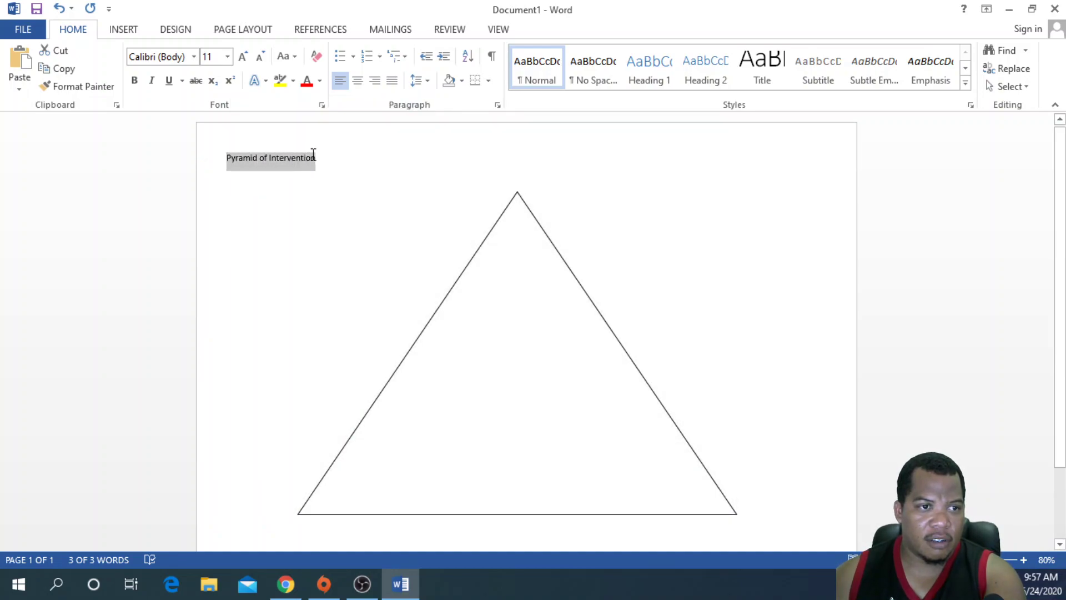
pyautogui.click(228, 56)
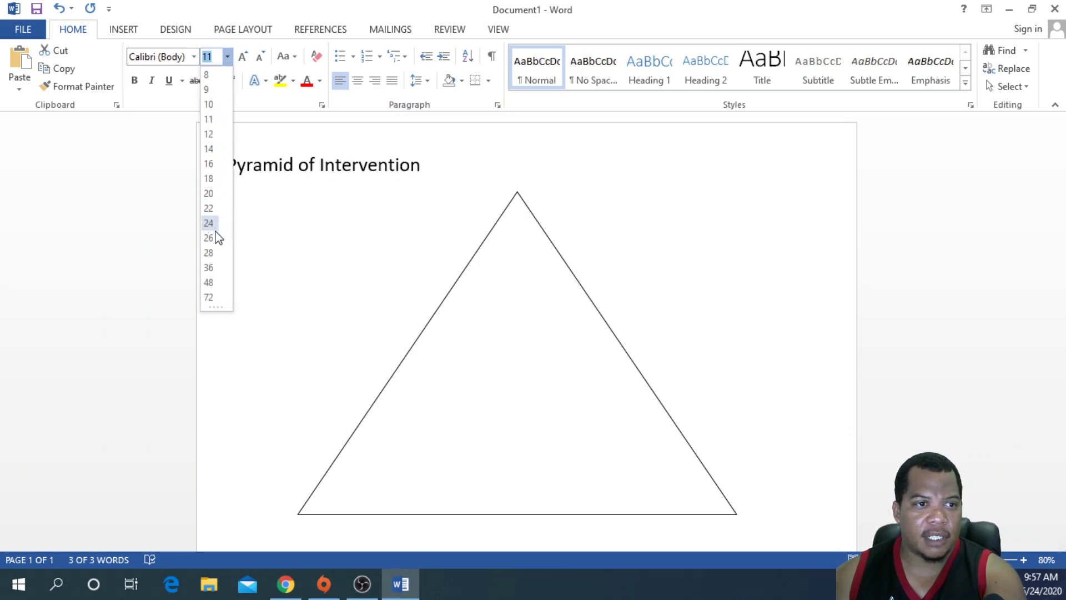
pyautogui.click(210, 267)
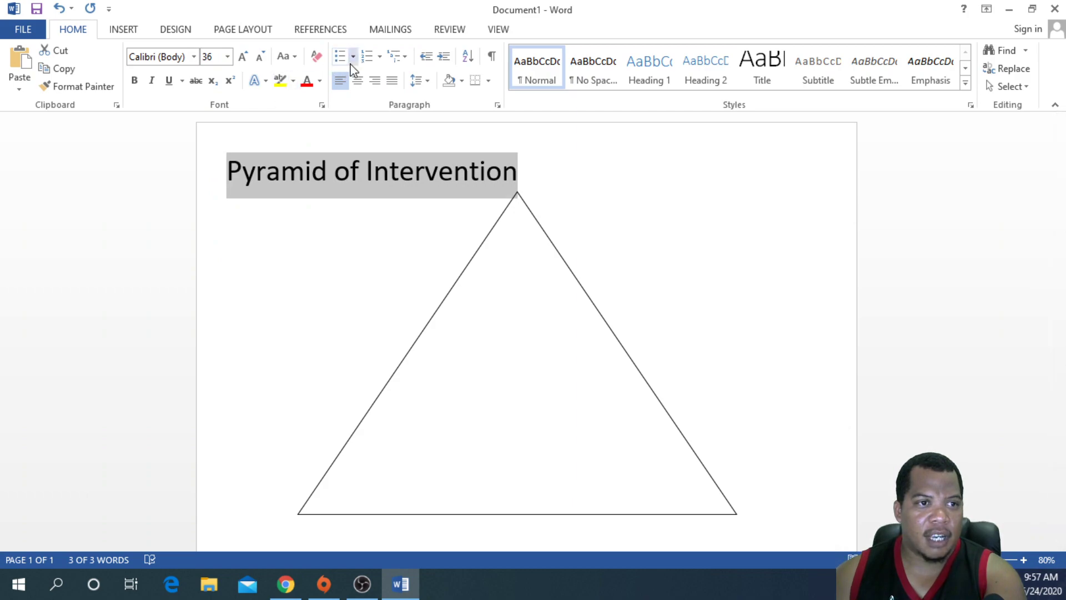
pyautogui.click(358, 81)
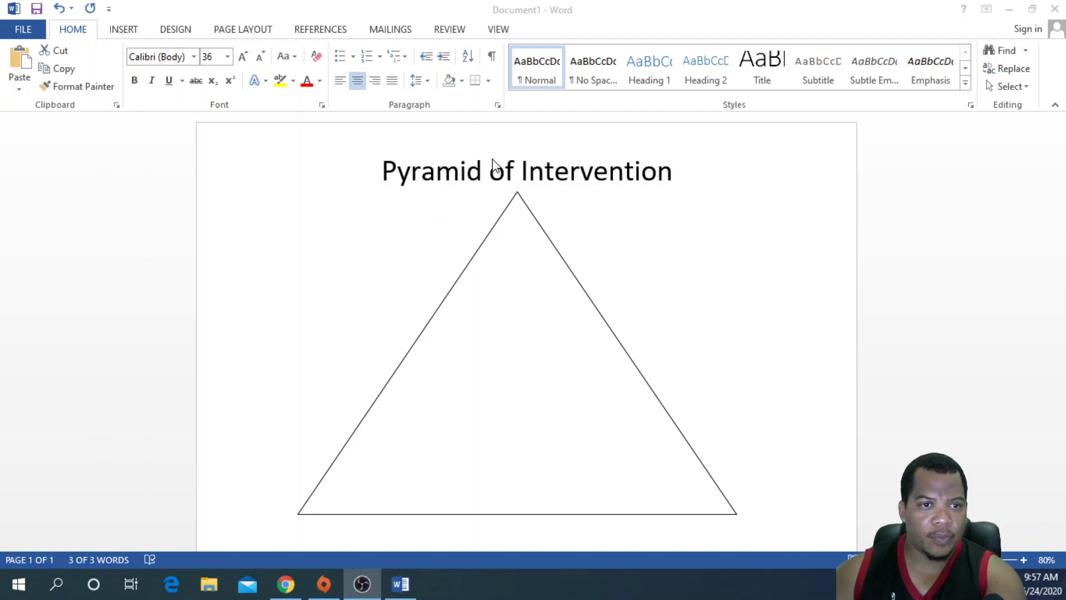
pyautogui.click(550, 170)
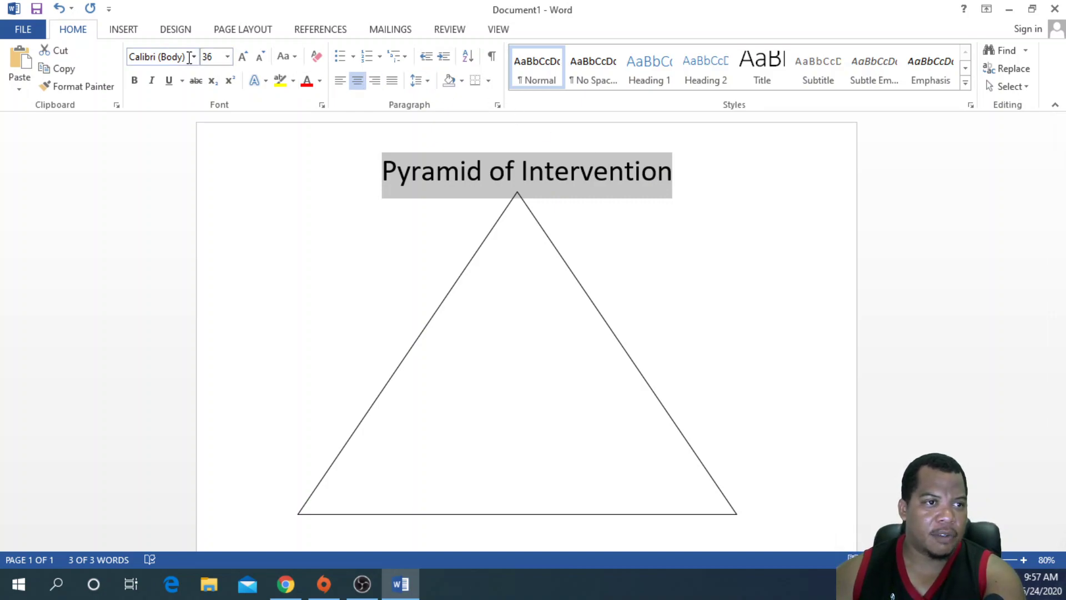
pyautogui.click(623, 226)
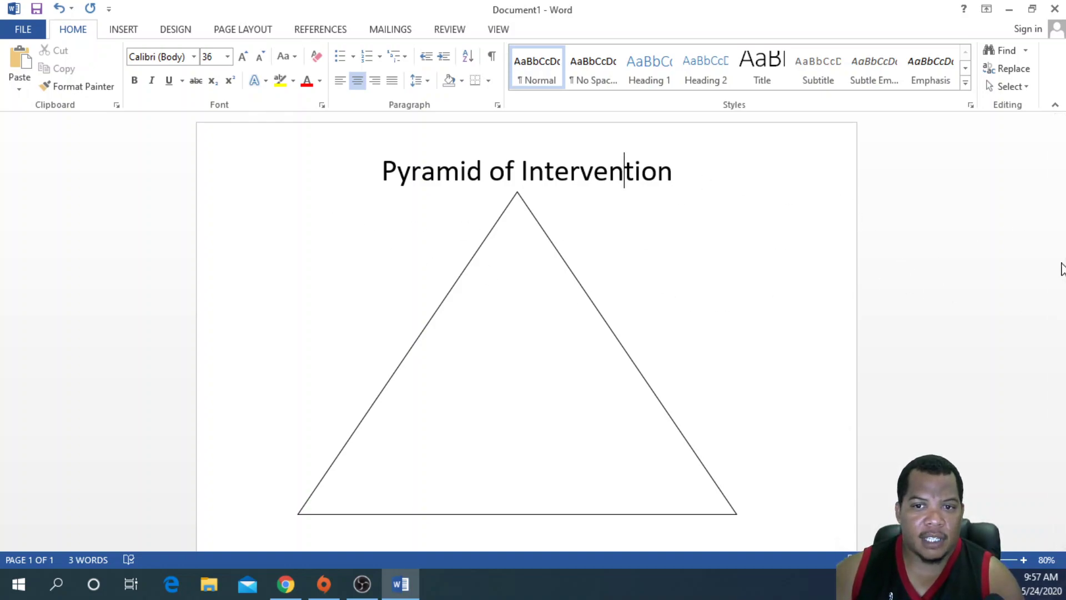
# Step: Shorten the triangle by raising its base, keeping its apex just below the title and its width nearly the same
pyautogui.moveTo(1061, 336); pyautogui.dragTo(1061, 406)
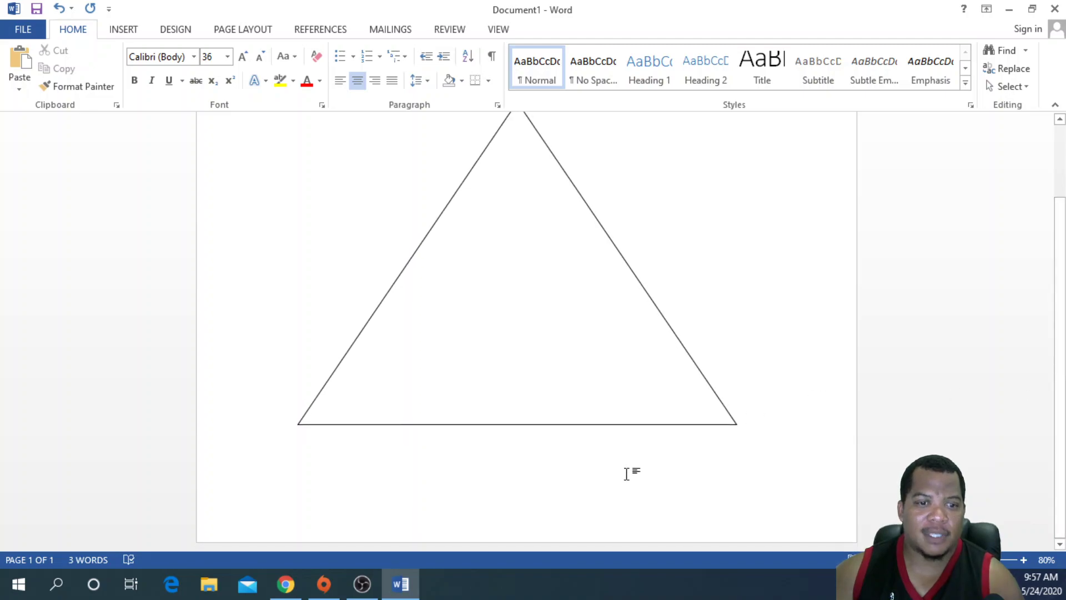
pyautogui.click(728, 418)
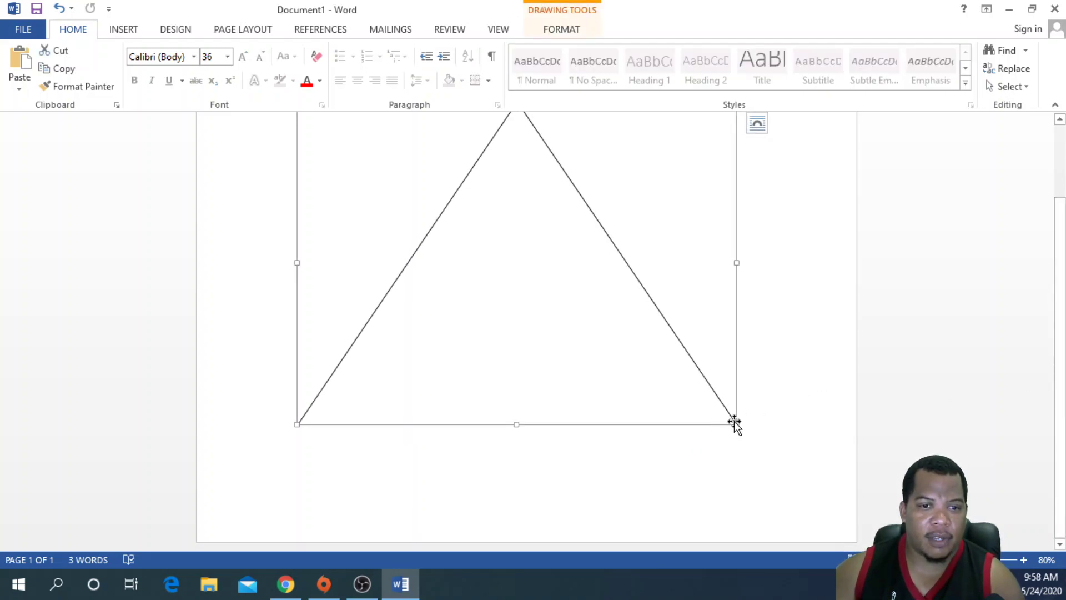
pyautogui.moveTo(736, 424); pyautogui.dragTo(738, 388)
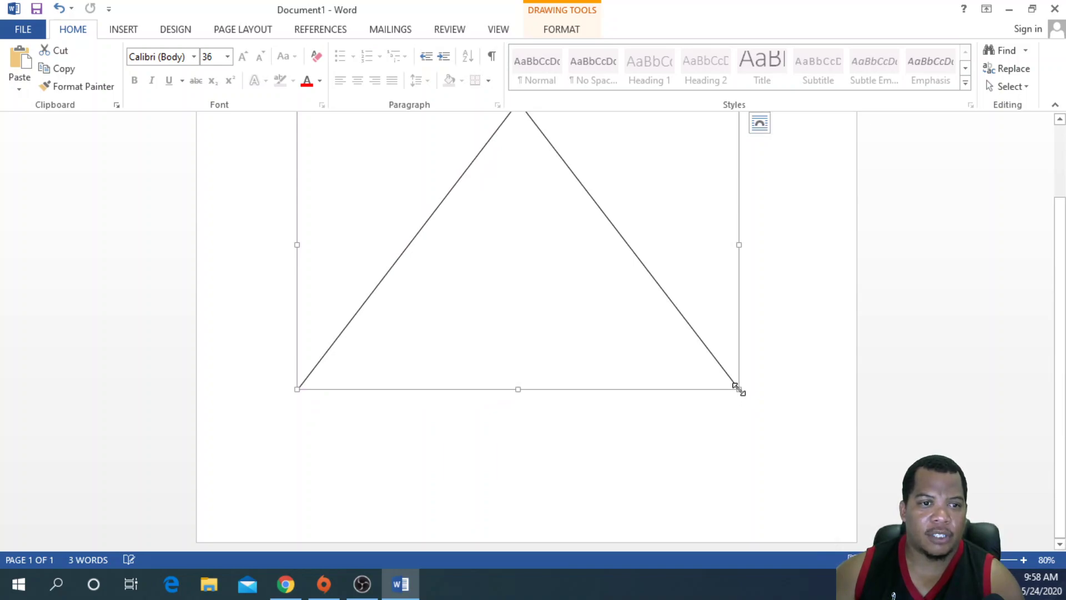
pyautogui.scroll(2, 1064, 367)
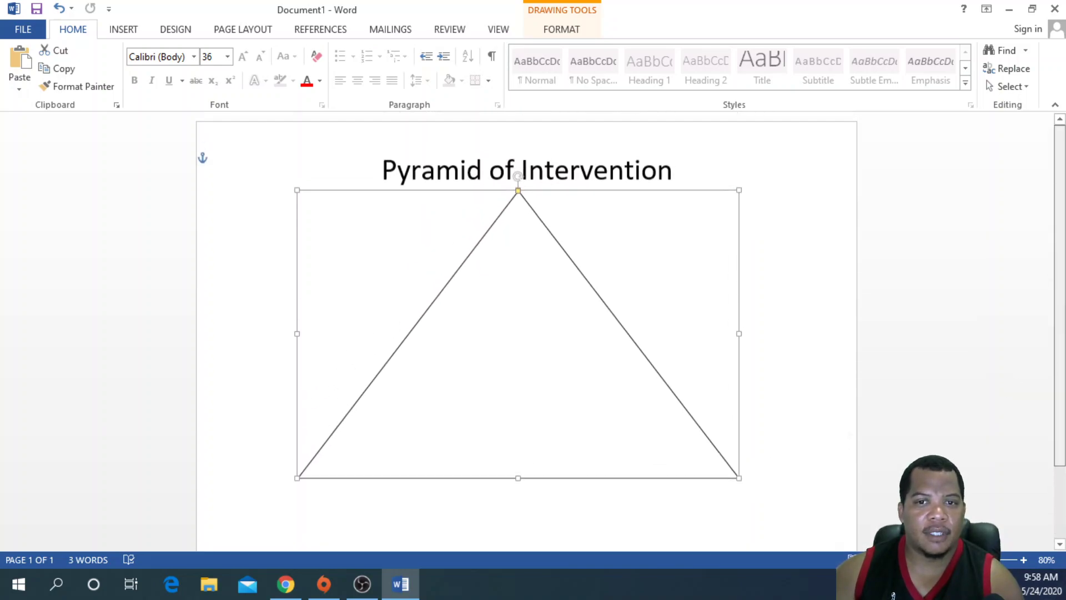
pyautogui.click(810, 276)
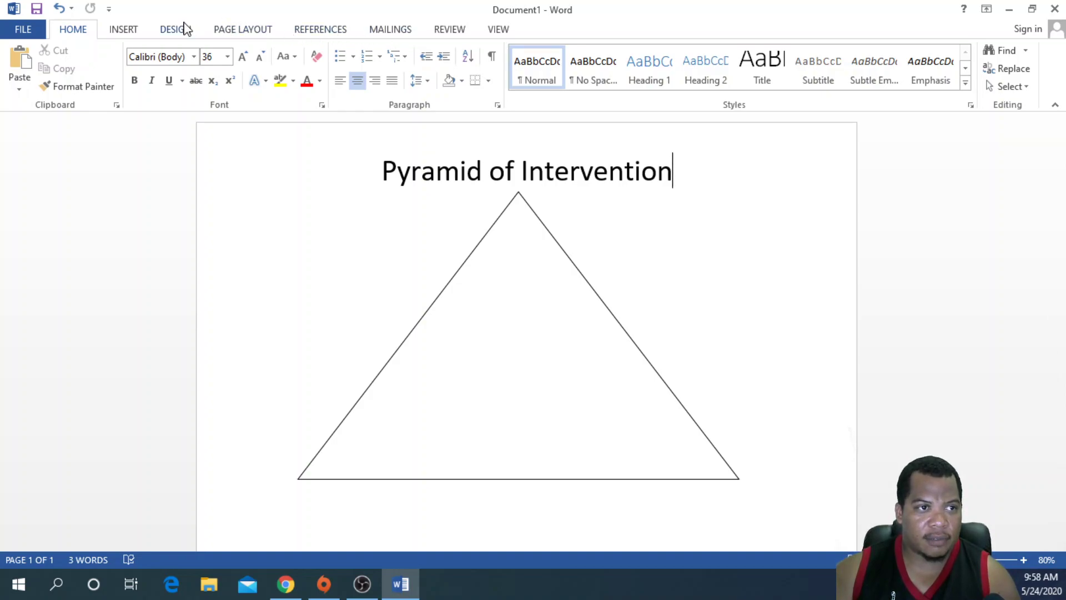
# Step: Open the text box choices for inserting a text box into the document
pyautogui.click(124, 31)
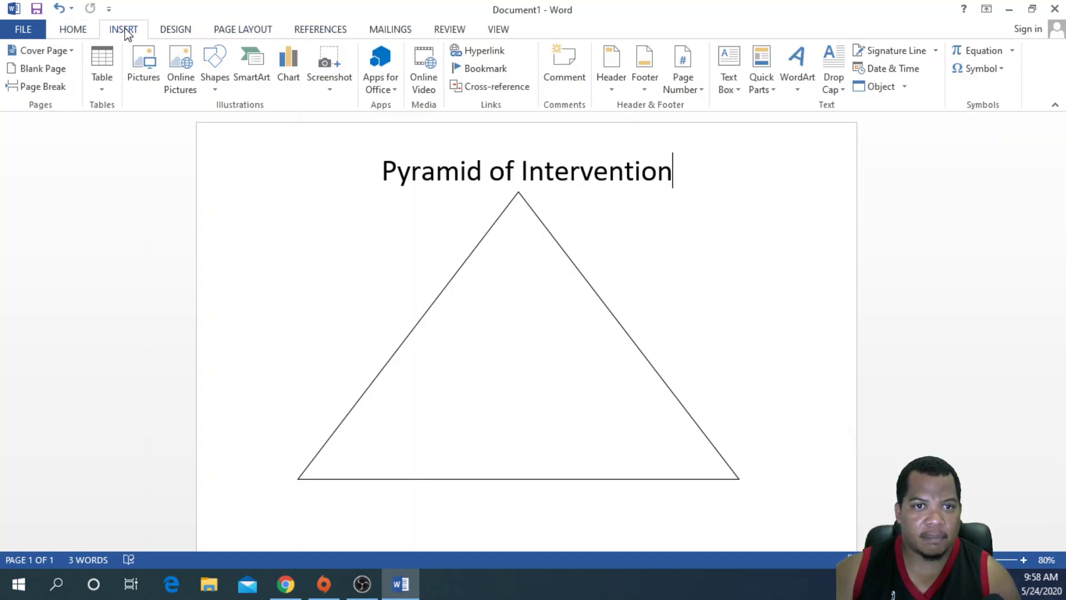
pyautogui.click(733, 87)
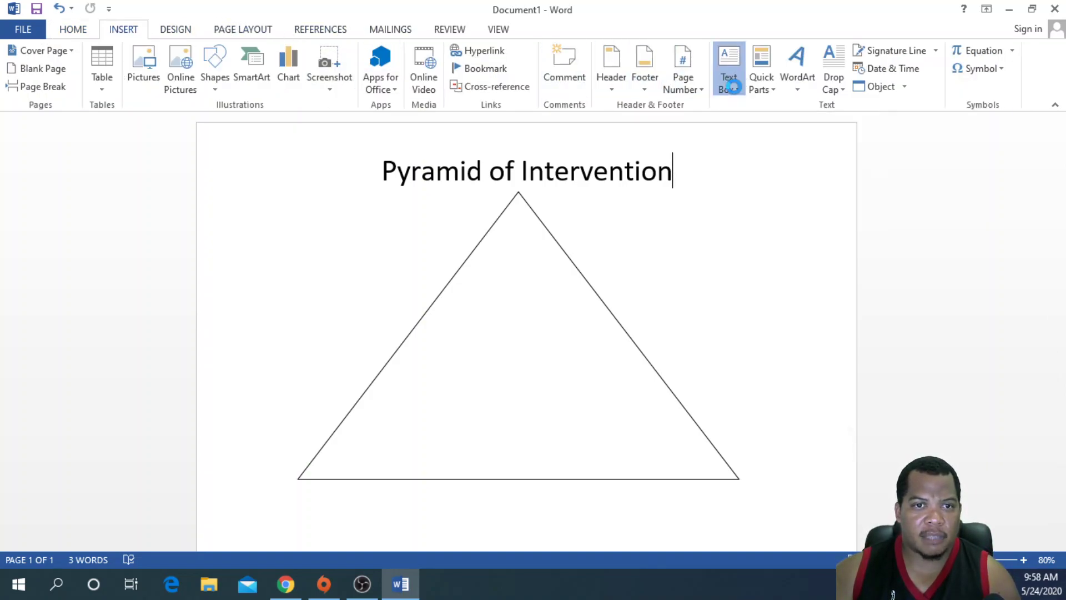